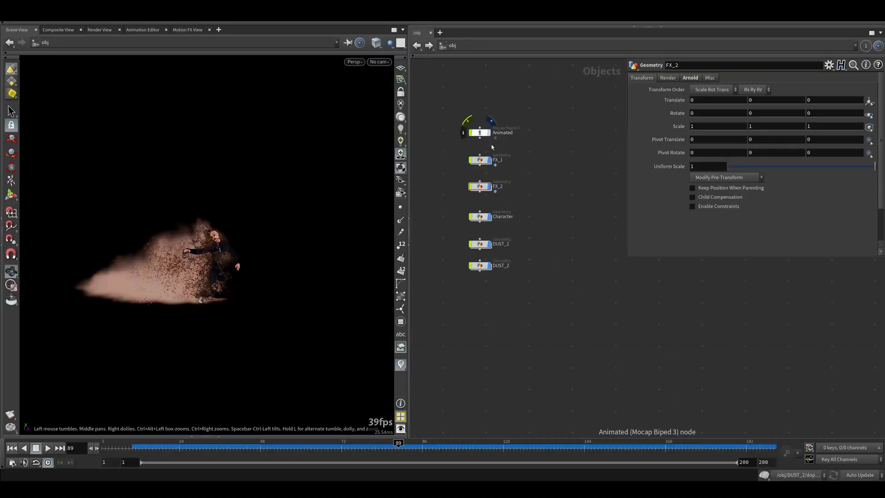
Step: Move the Animated node to the upper network area and frame it in a network box titled GEO
left_click_drag(482, 135, 480, 94)
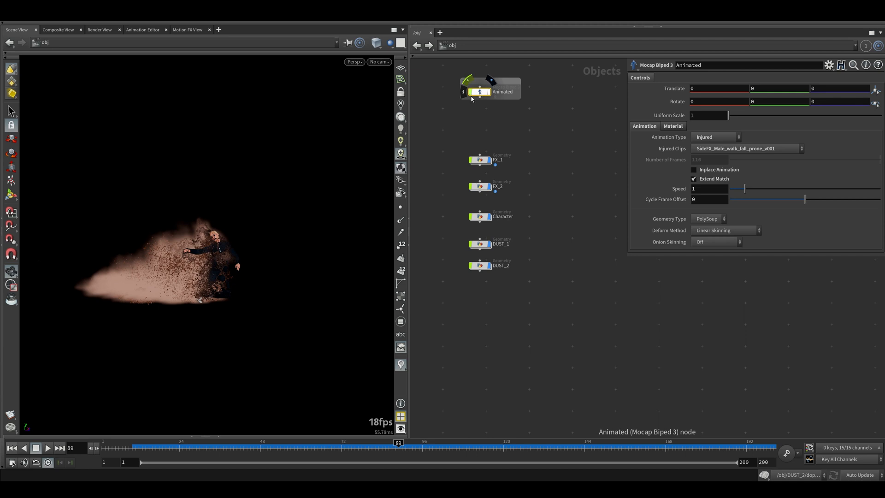
left_click_drag(521, 97, 530, 98)
left_click(503, 84)
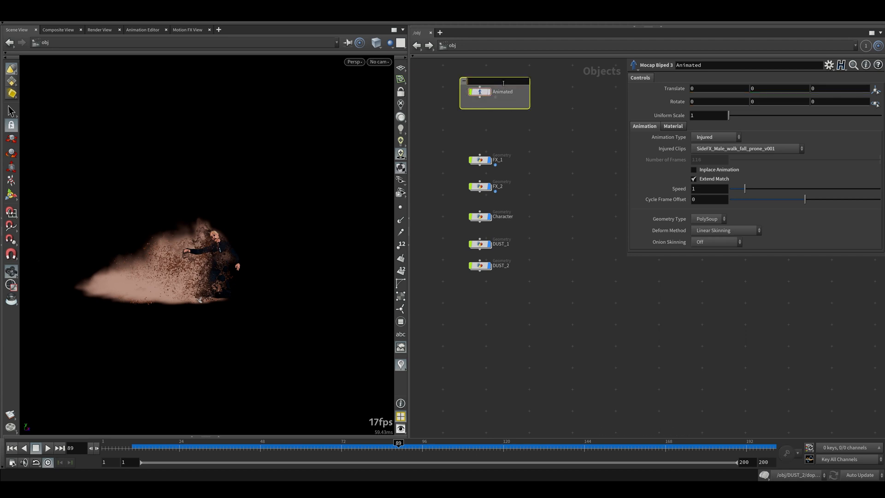
left_click(551, 145)
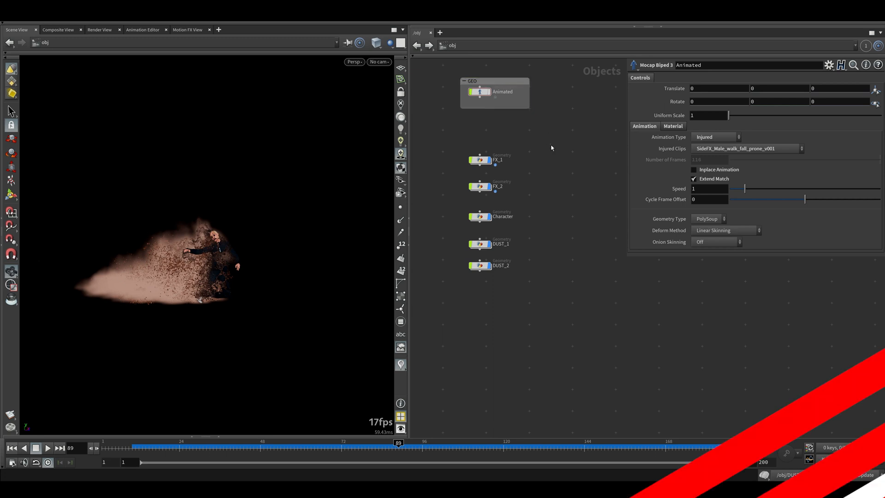
left_click_drag(481, 93, 488, 95)
Step: Arrange the Character, FX_1, FX_2, DUST_1 and DUST_2 nodes compactly, enclose them in a second network box and open its title
left_click_drag(513, 139, 453, 331)
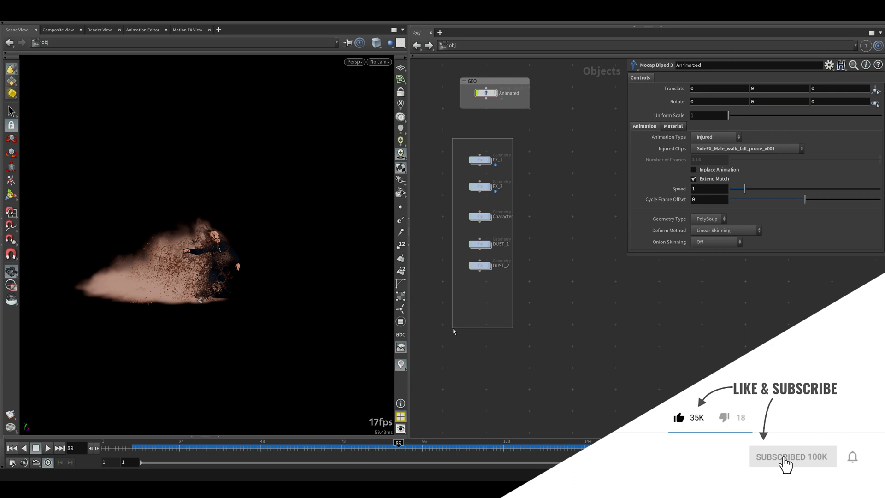
left_click_drag(481, 177, 455, 190)
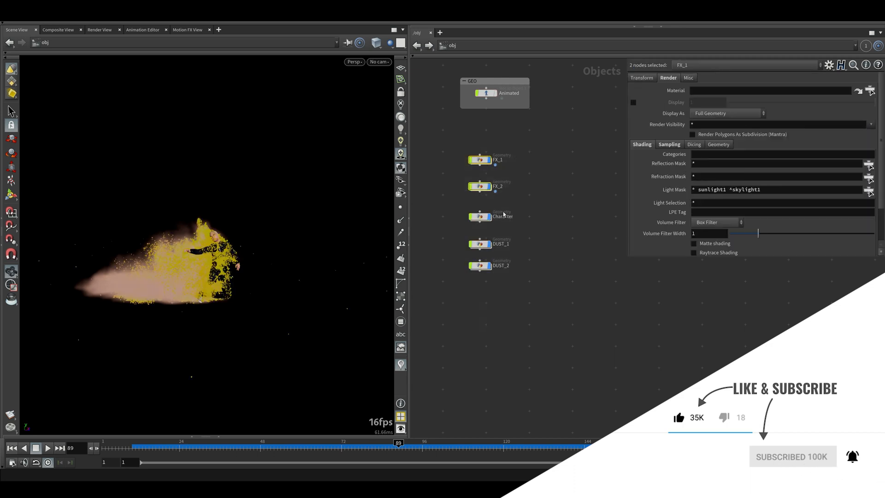
left_click_drag(481, 219, 484, 142)
left_click_drag(514, 233, 527, 161)
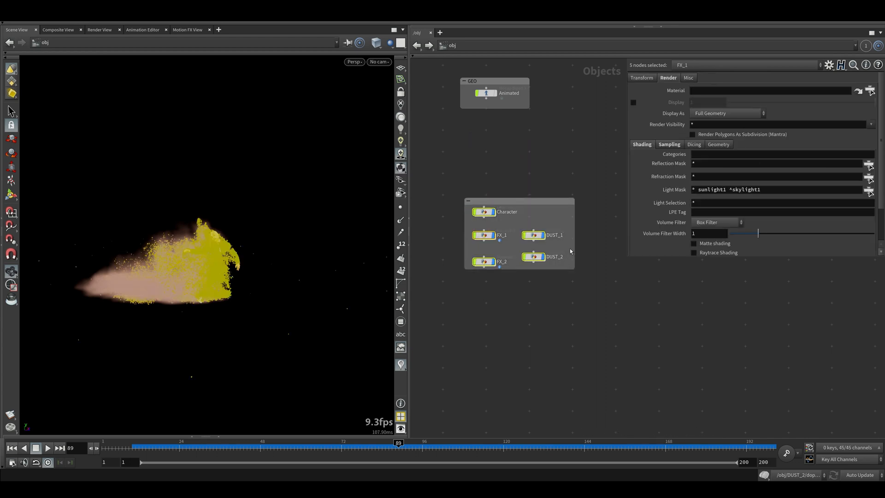
left_click(504, 203)
double_click(504, 203)
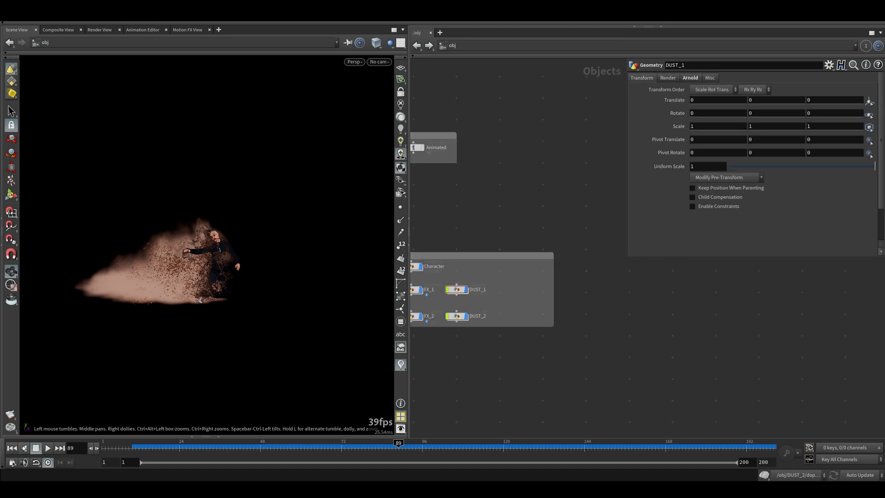
Step: Add a Light object to the network and set its intensity to 20
key("Tab")
type("poi")
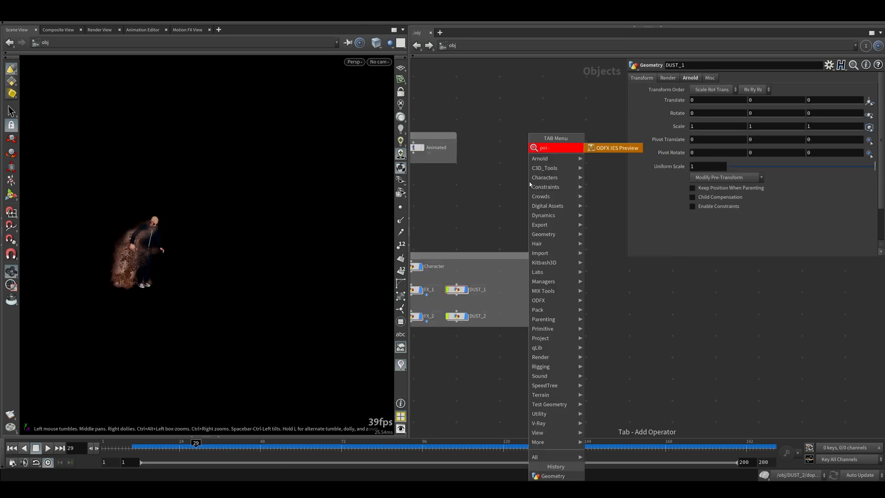
key("BackSpace")
key("BackSpace")
key("BackSpace")
type("light")
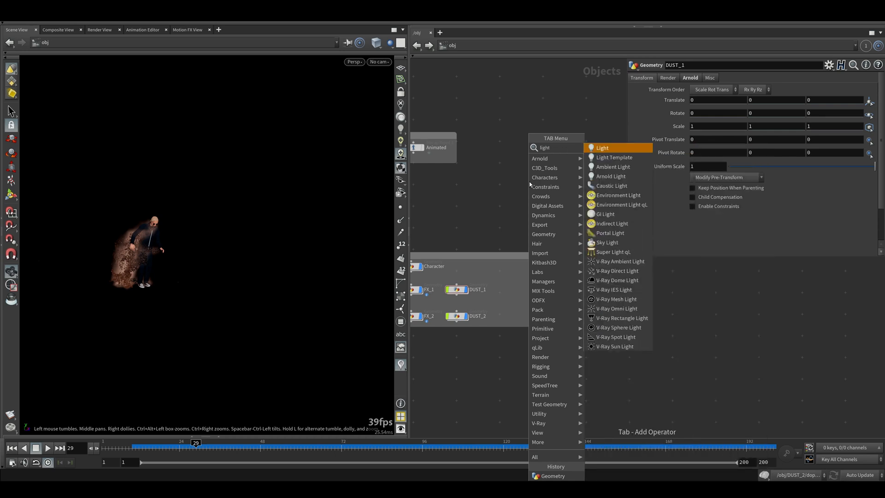
key("Return")
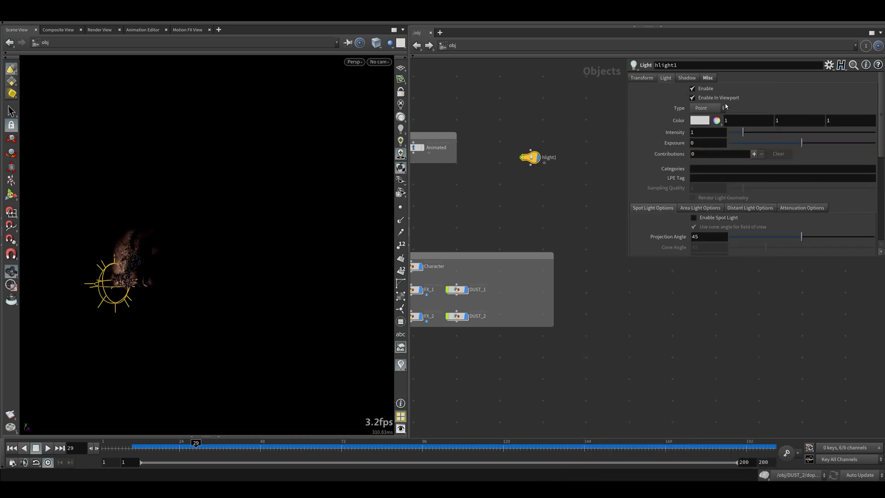
left_click(718, 134)
key("Return")
Step: Move the new light above and away from the character, to about X 0.92, Y 3.15, Z 8.57
left_click(641, 78)
left_click_drag(258, 230, 281, 233)
double_click(531, 158)
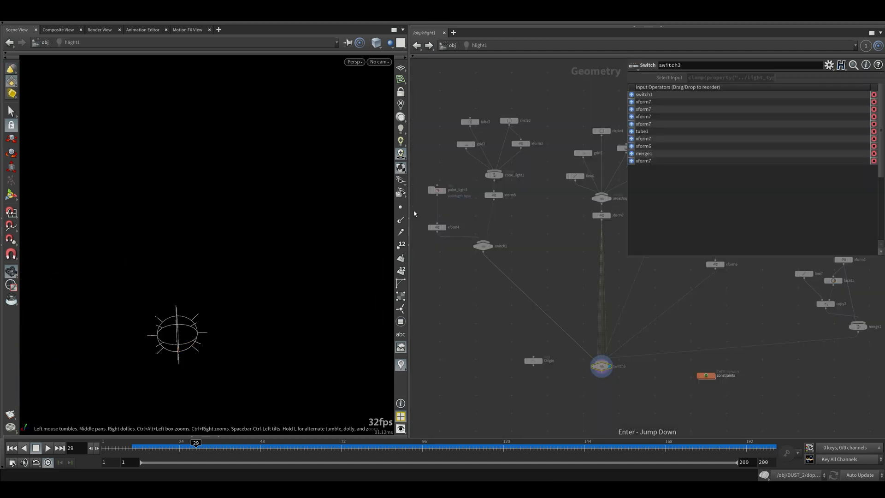
left_click(452, 46)
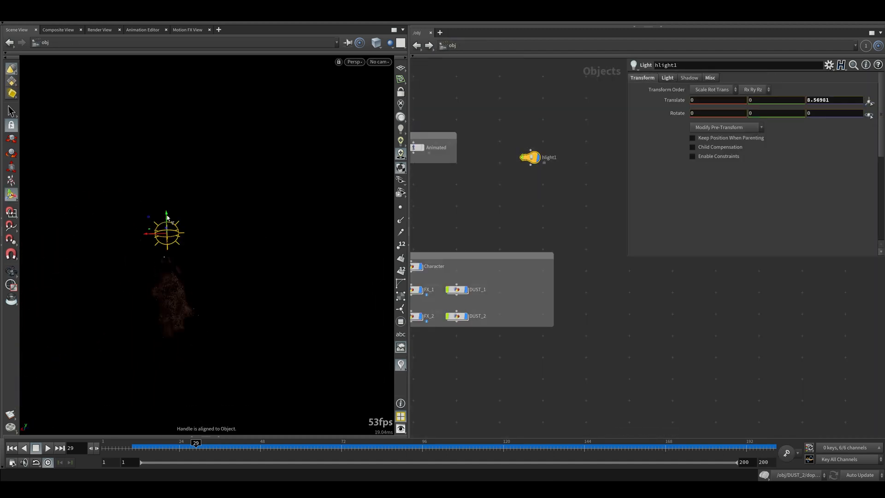
left_click_drag(168, 213, 183, 140)
key("Escape")
left_click_drag(176, 193, 156, 181)
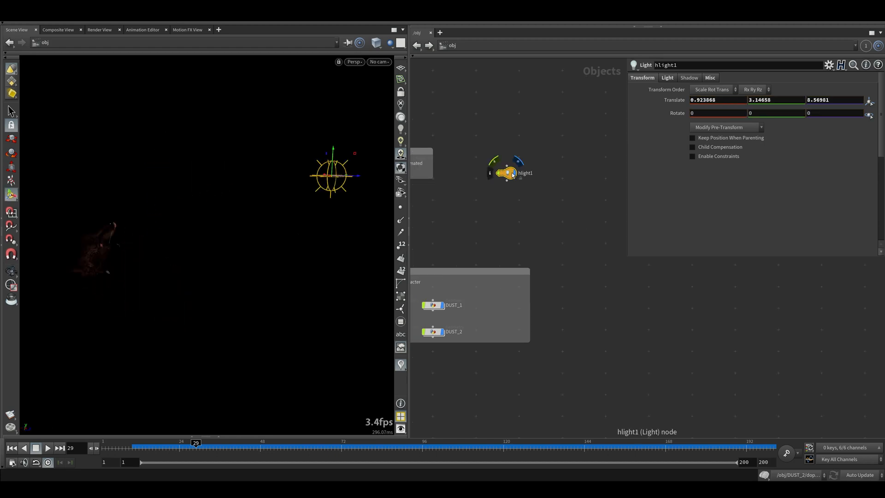
Step: Duplicate the light and shift the copy sideways to about X -2.94
left_click_drag(513, 175, 556, 175, "alt")
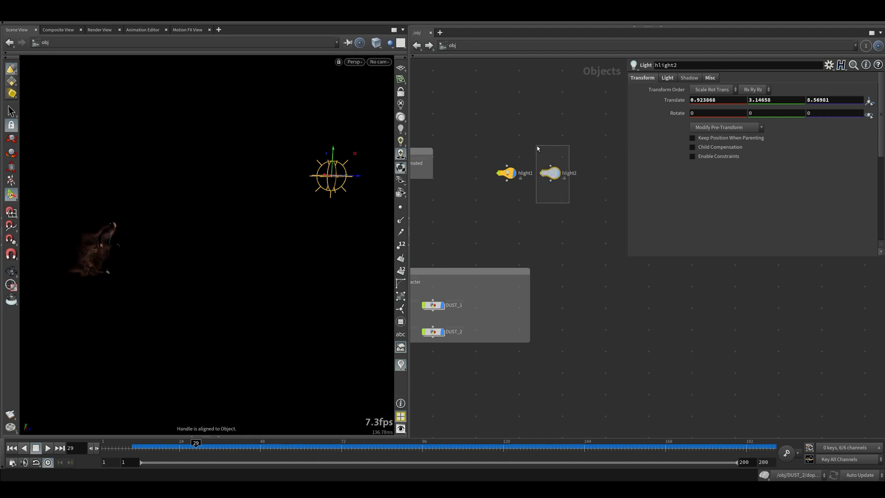
left_click_drag(236, 231, 279, 232, "alt")
left_click_drag(205, 173, 292, 181)
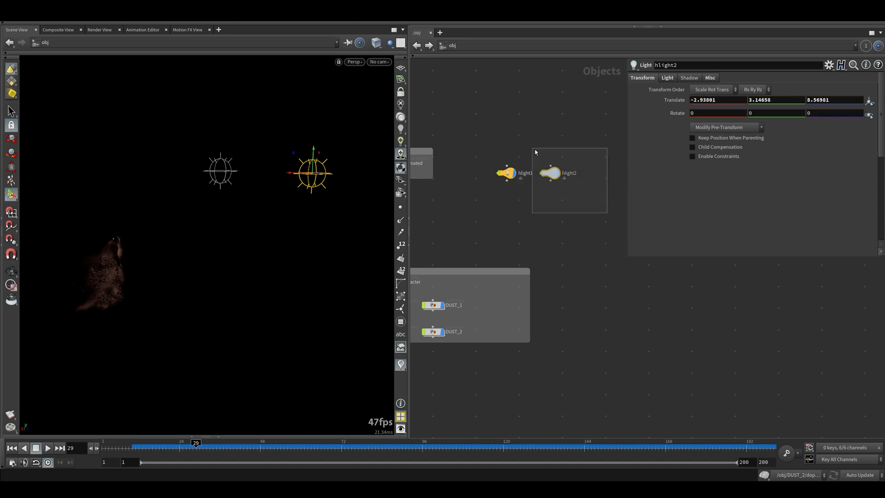
Step: Set the second light's intensity to 8 and its exposure to 1
left_click(667, 78)
left_click(711, 133)
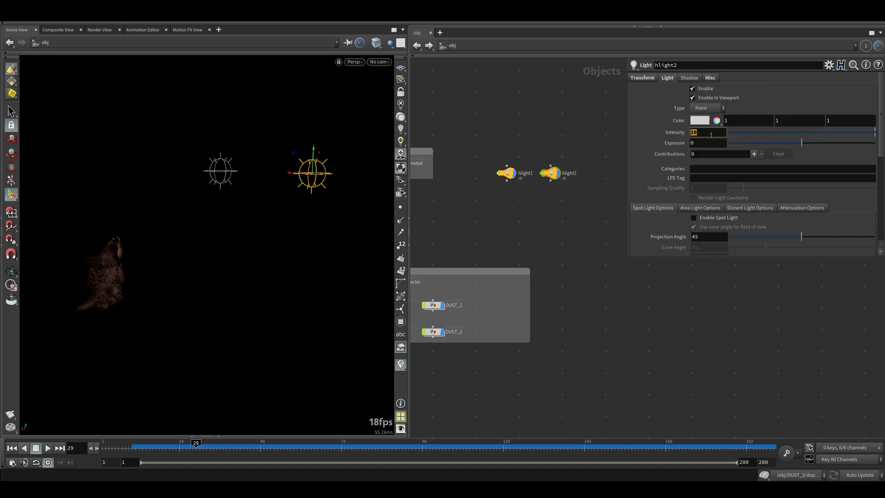
key("Return")
left_click(709, 143)
key("Return")
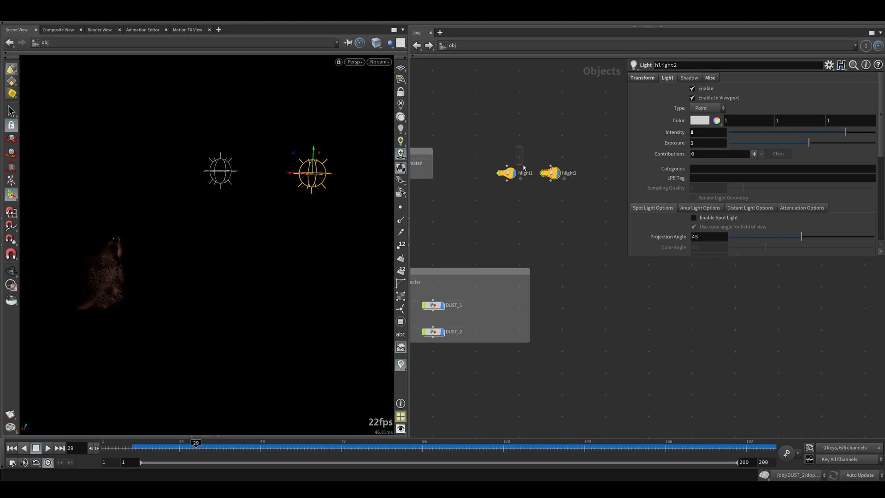
Step: Set the exposure of hlight1 to 1
left_click(507, 173)
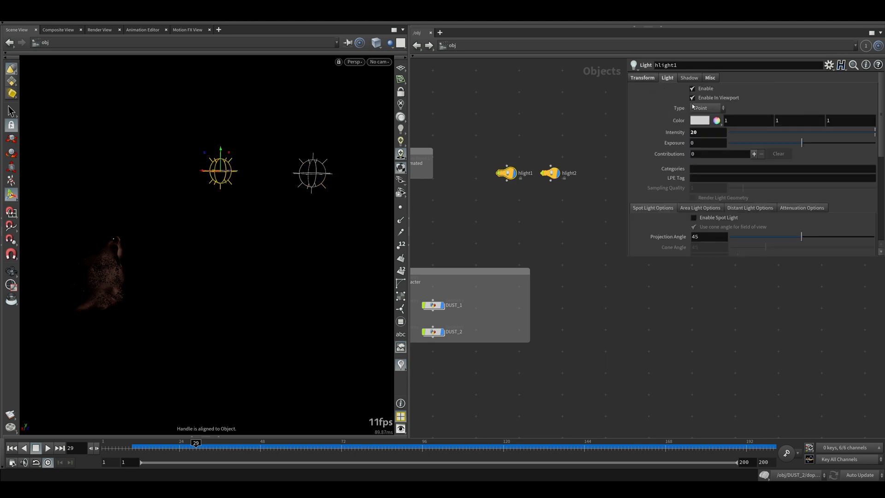
left_click(708, 142)
type("1")
key("Return")
Step: Change the colour of hlight2 to a muted brown of about 0.3, 0.23, 0.16
left_click(550, 173)
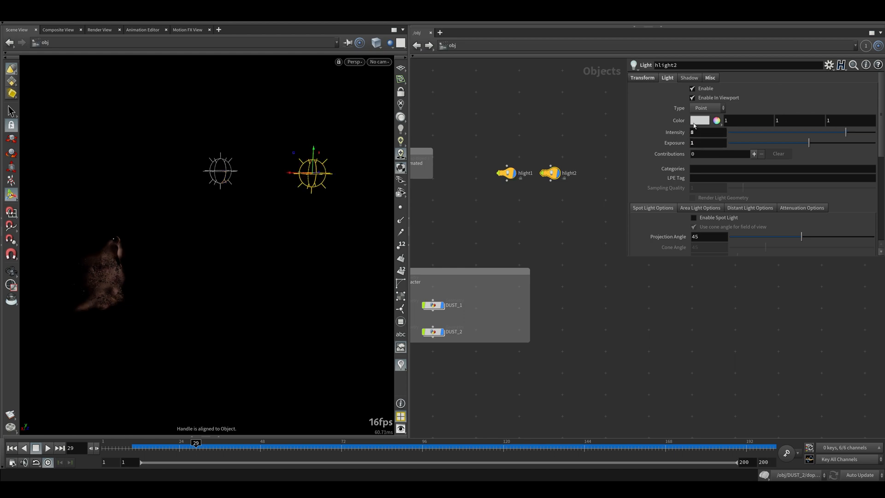
left_click(692, 121)
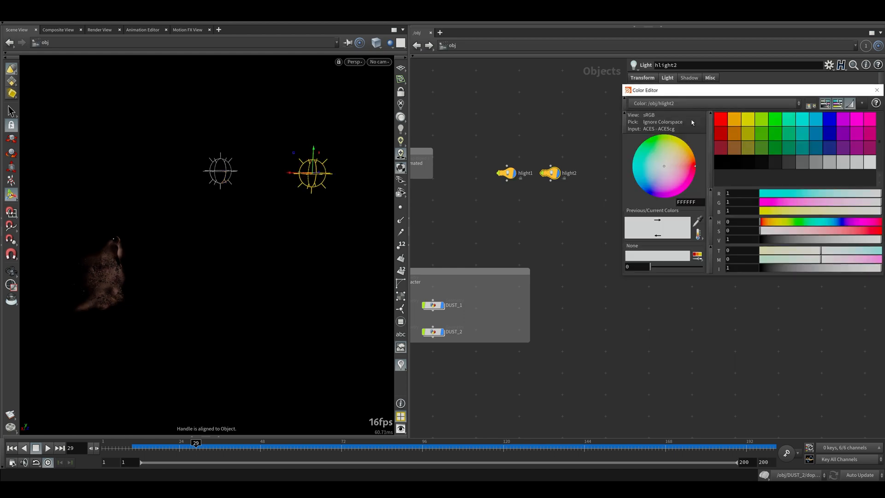
left_click(735, 151)
left_click_drag(854, 231, 816, 230)
left_click(877, 91)
Step: Duplicate hlight2 and place the third light lower, between the two existing lights in the viewport
left_click_drag(551, 173, 530, 203, "alt")
left_click_drag(559, 229, 521, 197)
left_click_drag(313, 153, 254, 217)
Step: Set the third light's intensity to 2 and its colour to a dark red of 0.3, 0.1, 0.07
left_click(711, 132)
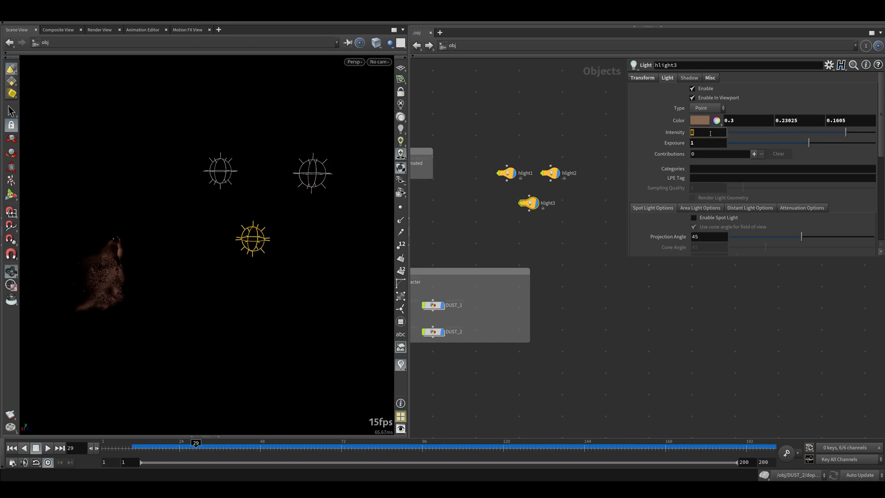
type("2")
key("Return")
left_click(741, 120)
key("Return")
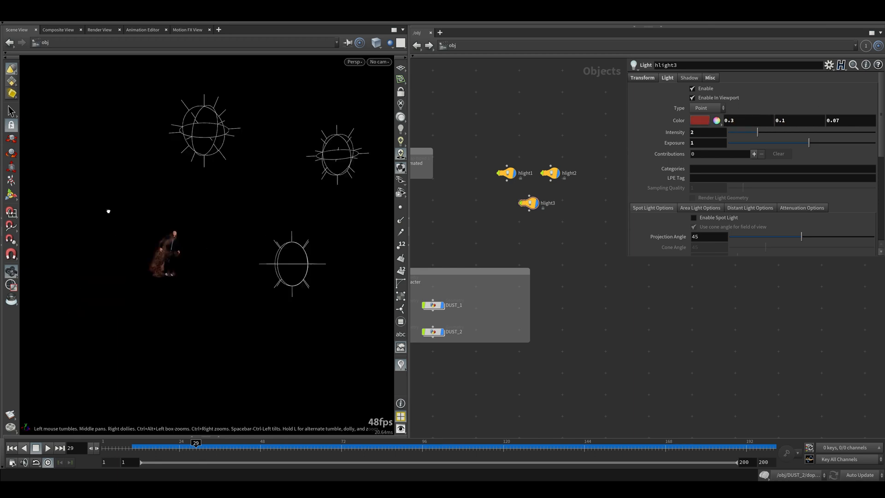
Step: Reveal the shelf tools and add a Sky Light to the scene
left_click_drag(107, 210, 173, 250)
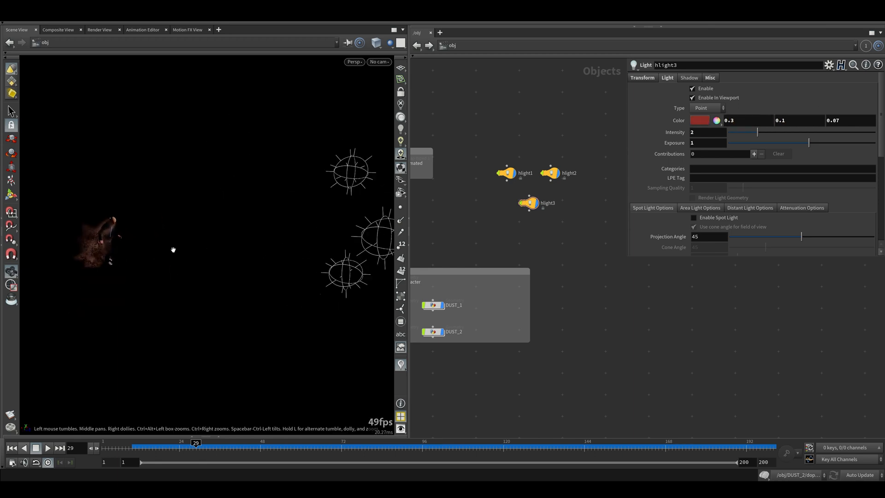
left_click_drag(376, 277, 146, 216)
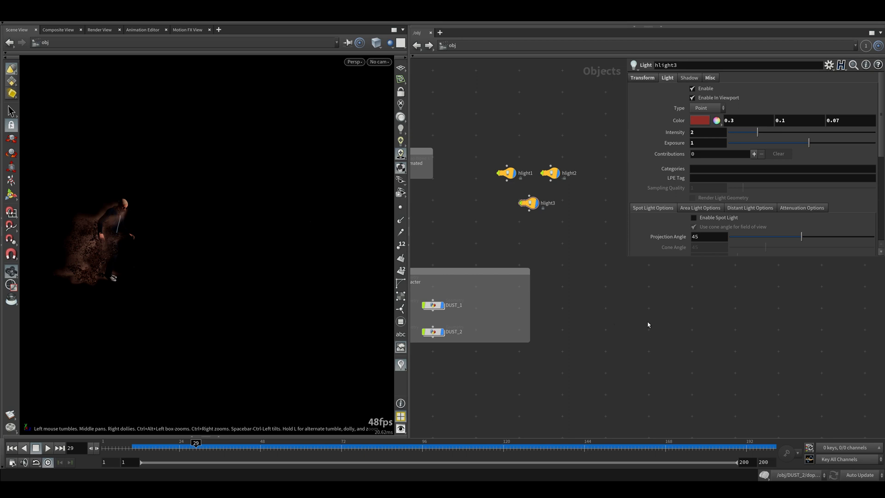
left_click(543, 23)
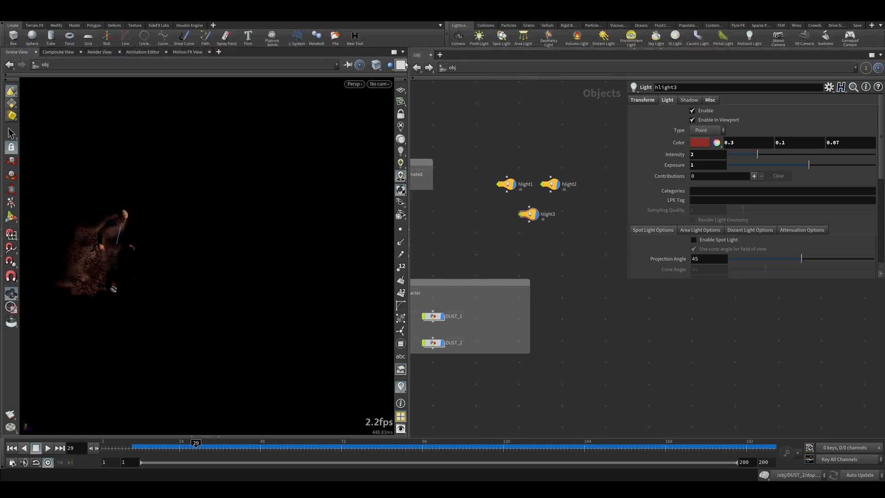
left_click(657, 39)
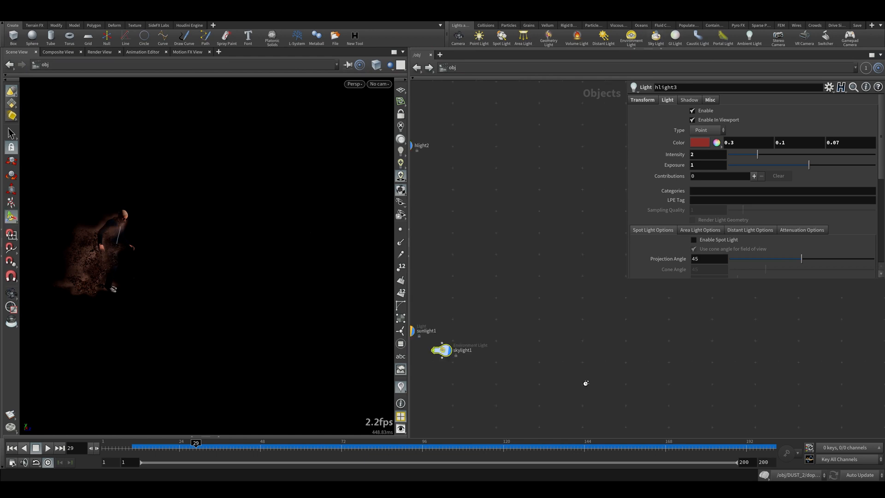
Step: Arrange the sunlight1 and skylight1 nodes beside the three hlight nodes
scroll(485, 367, "down", 3)
middle_click_drag(484, 374, 521, 374)
left_click_drag(548, 391, 530, 263)
left_click(555, 304)
left_click_drag(567, 300, 510, 245)
left_click_drag(528, 262, 522, 236)
Step: Disable the sky environment map on skylight1 and paste the HDRI file path from the 3DCRLHDRI_02_8K folder as its environment map
left_click(531, 229)
scroll(510, 241, "up", 5)
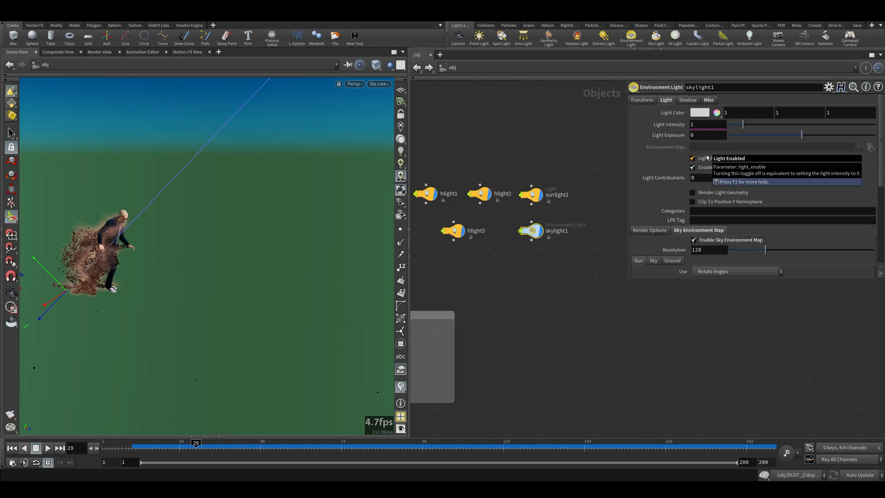
left_click(721, 242)
left_click_drag(662, 281, 661, 352)
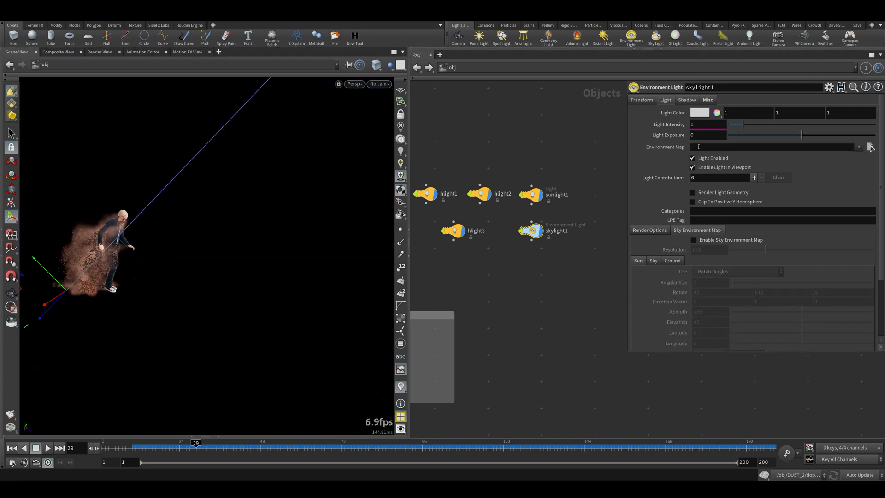
key("ctrl+v")
key("Return")
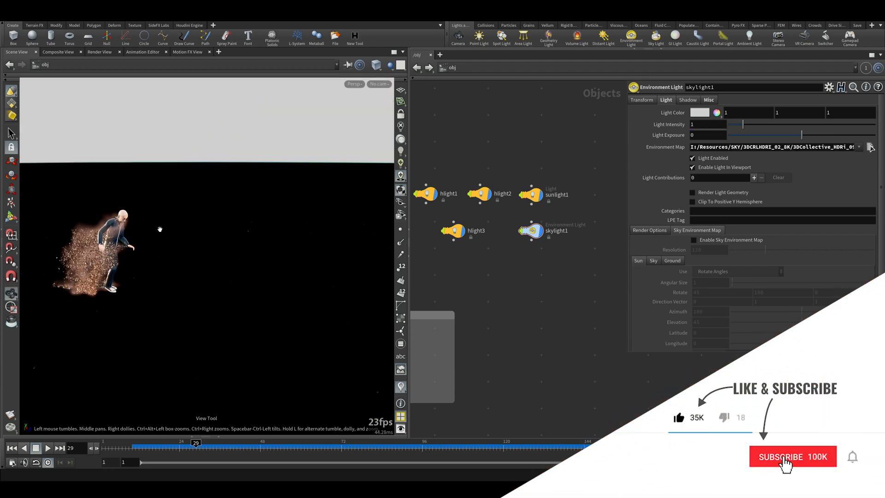
Step: Lower the intensity of sunlight1 to a fraction below 1
left_click_drag(158, 222, 140, 207)
left_click(533, 194)
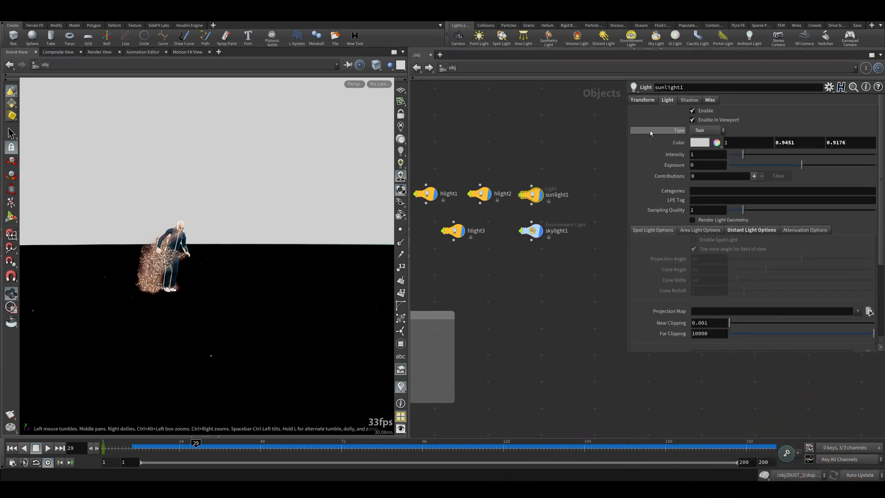
left_click(701, 154)
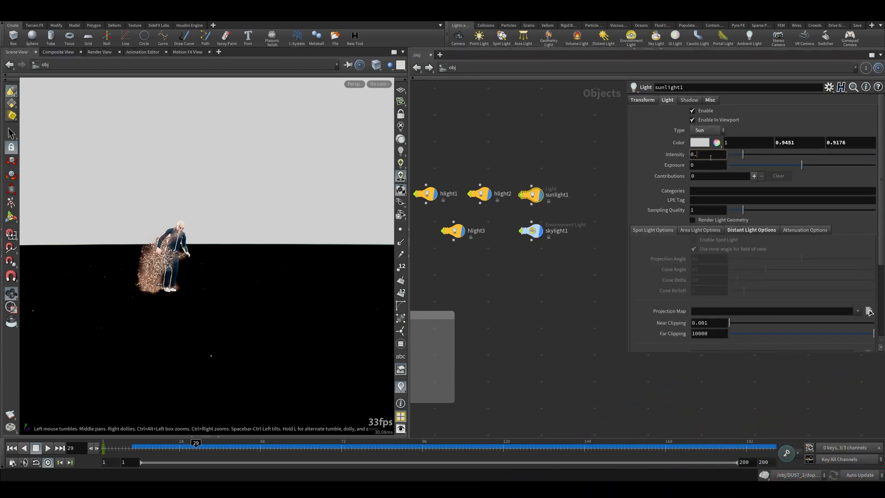
key("Return")
Step: Examine the lit character and dust in the viewport from several angles and distances, with skylight1 selected
left_click(532, 230)
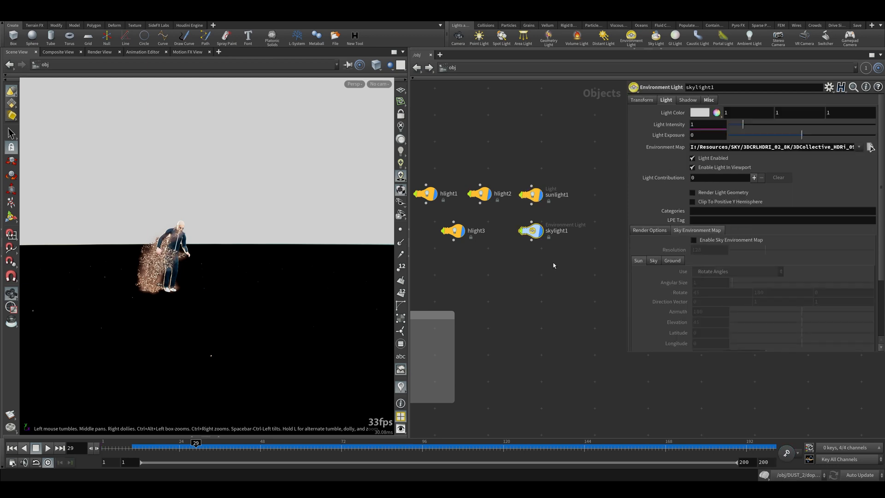
left_click(362, 84)
left_click(525, 325)
left_click(526, 326)
left_click_drag(138, 258, 153, 277)
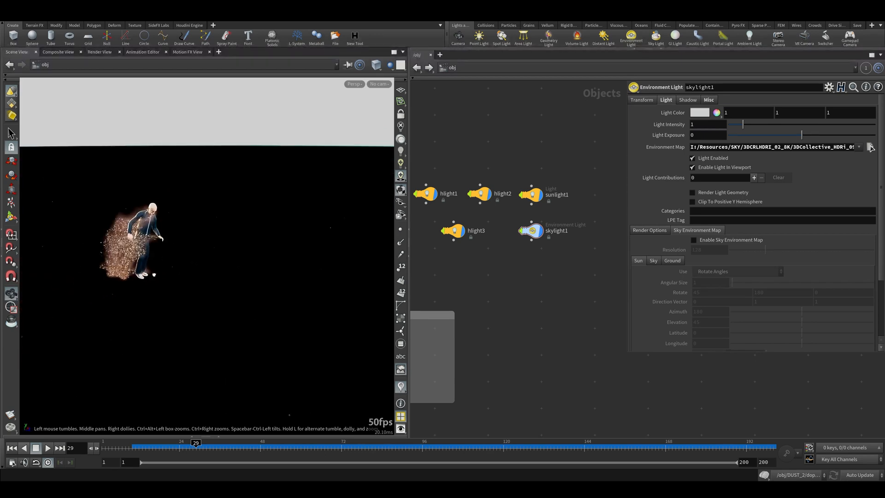
right_click_drag(152, 277, 174, 160)
left_click_drag(159, 250, 169, 248)
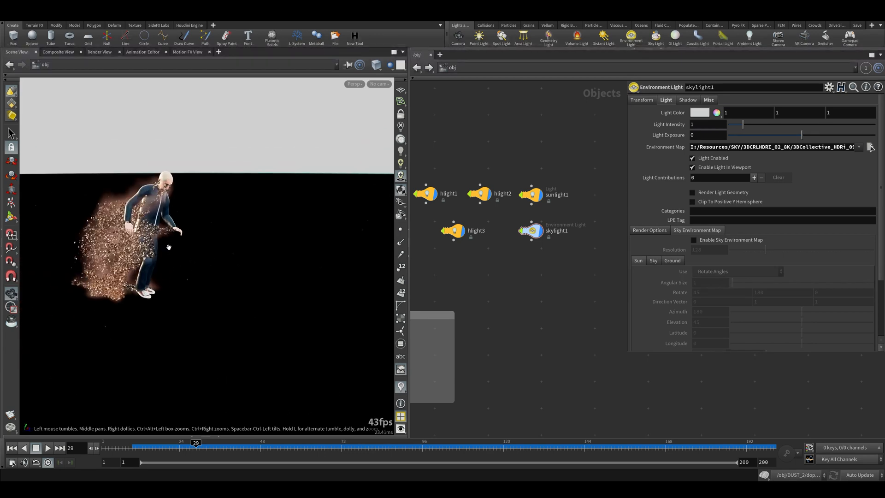
left_click_drag(565, 264, 516, 216)
scroll(548, 290, "down", 3)
middle_click_drag(548, 291, 556, 197)
left_click_drag(254, 272, 219, 240)
right_click_drag(219, 241, 211, 338)
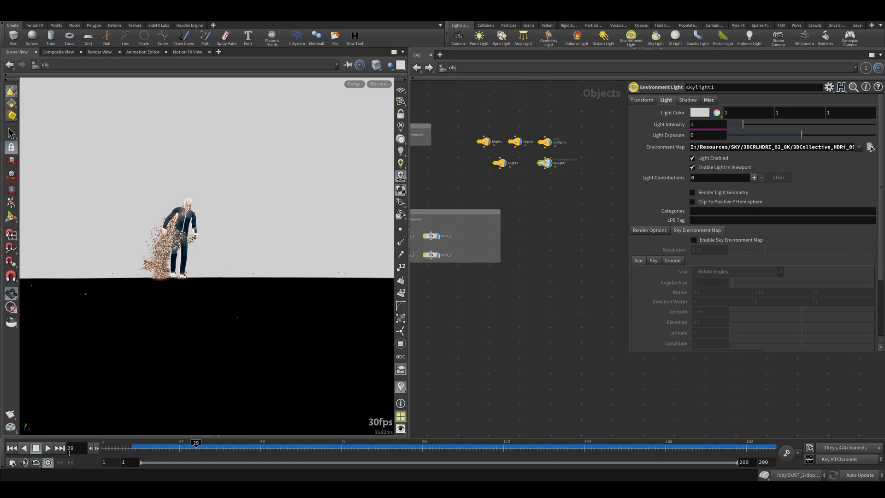
Step: Go to frame 200, frame the spread-out dust cloud in the viewport and create a new camera from that view
left_click(60, 448)
right_click_drag(251, 302, 247, 302)
middle_click_drag(246, 301, 165, 324)
mouse_move(172, 295)
left_mouse_down()
mouse_move(167, 312)
mouse_move(184, 307)
left_mouse_up()
mouse_move(185, 308)
middle_mouse_down()
mouse_move(175, 319)
mouse_move(171, 307)
middle_mouse_up()
right_click_drag(192, 290, 192, 286)
left_click_drag(191, 287, 193, 289)
middle_click_drag(193, 290, 197, 282)
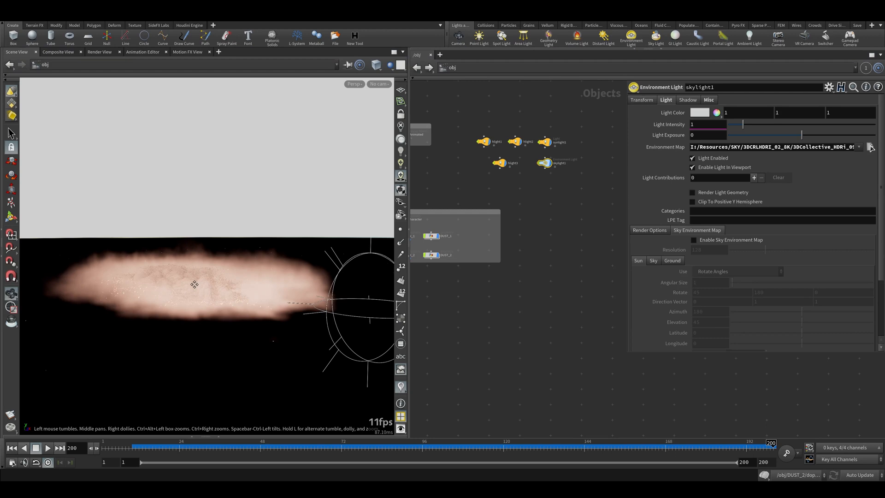
left_click(379, 84)
left_click(395, 113)
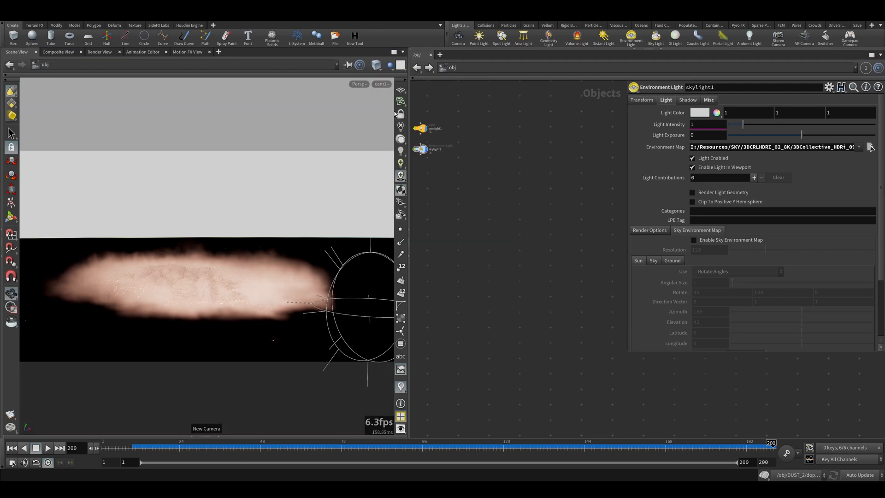
Step: Place the new cam1 node directly below the skylight1 node in the network
scroll(470, 257, "up", 4)
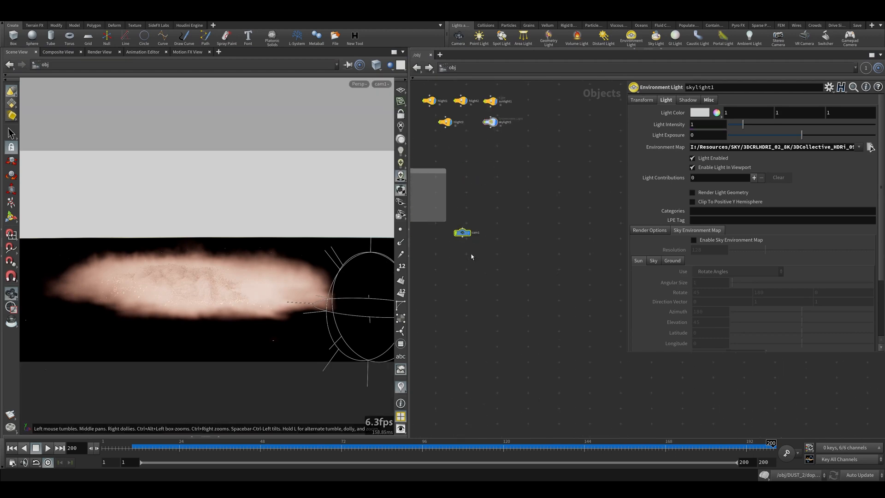
left_click_drag(462, 233, 489, 150)
scroll(511, 180, "up", 1)
middle_click_drag(511, 179, 528, 282)
mouse_move(527, 264)
left_mouse_down()
mouse_move(478, 207)
mouse_move(478, 232)
left_mouse_up()
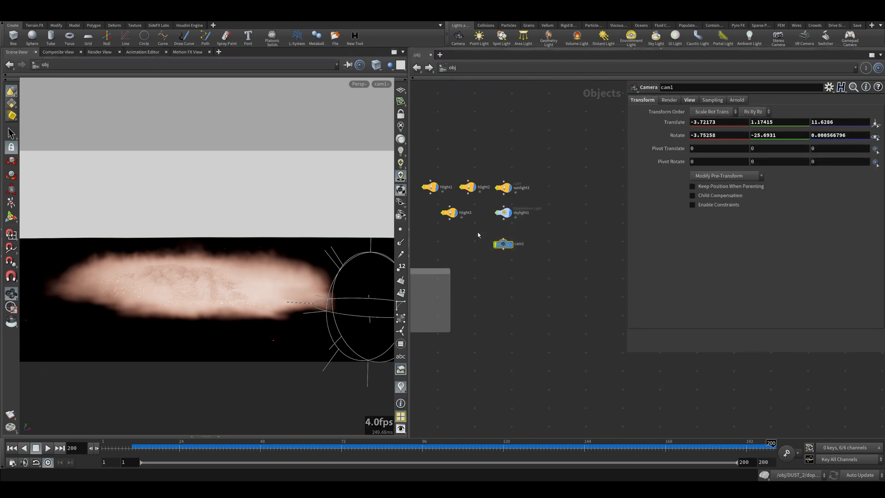
left_click_drag(521, 287, 482, 230)
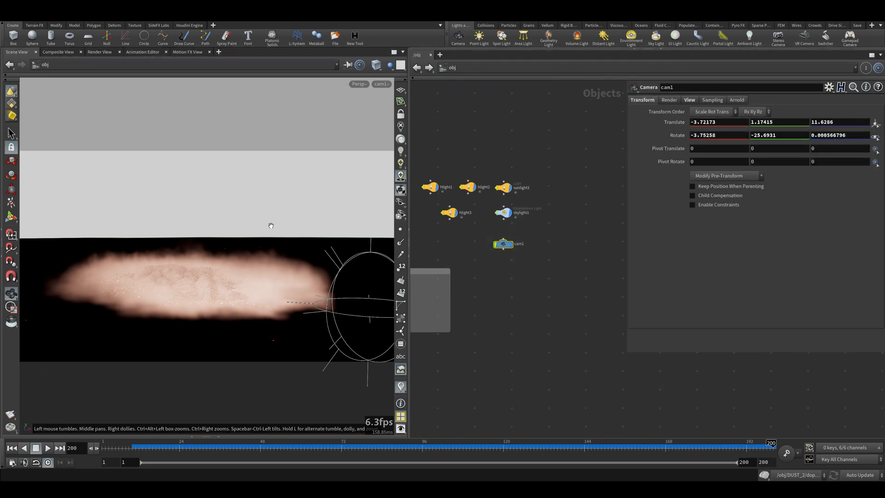
Step: Paste the copied Nordic_Mossy_Ground_0, Massive_Tundra_Rock_Formation_0 and Large_Tundra_Rock_Formation_0 subnetworks into the object network below cam1
scroll(525, 349, "down", 3)
scroll(524, 344, "up", 3)
left_click(524, 344)
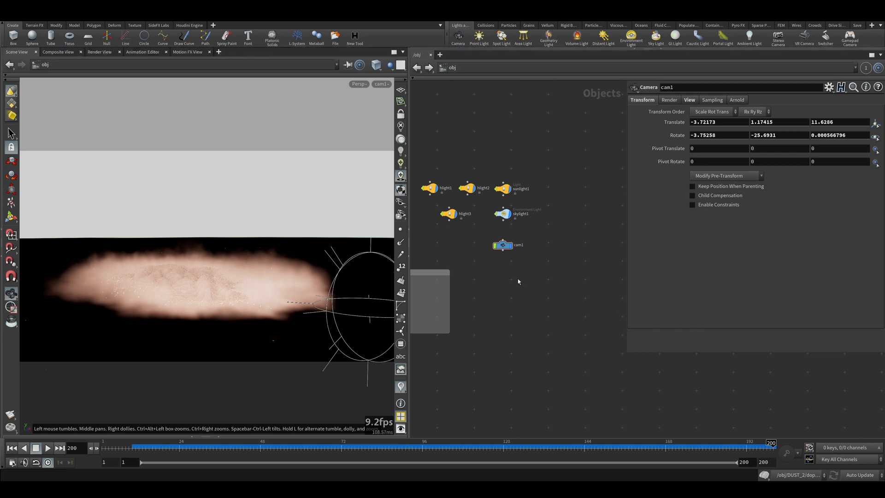
scroll(538, 307, "down", 2)
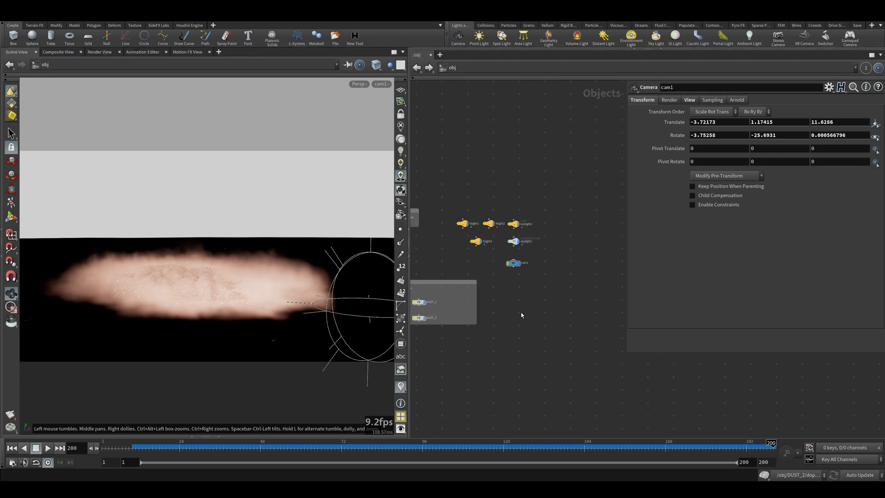
key("ctrl+v")
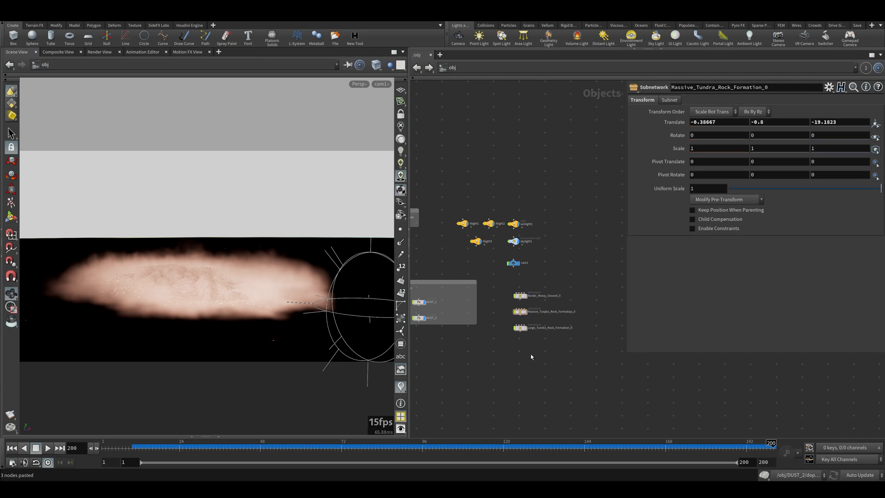
scroll(539, 329, "up", 2)
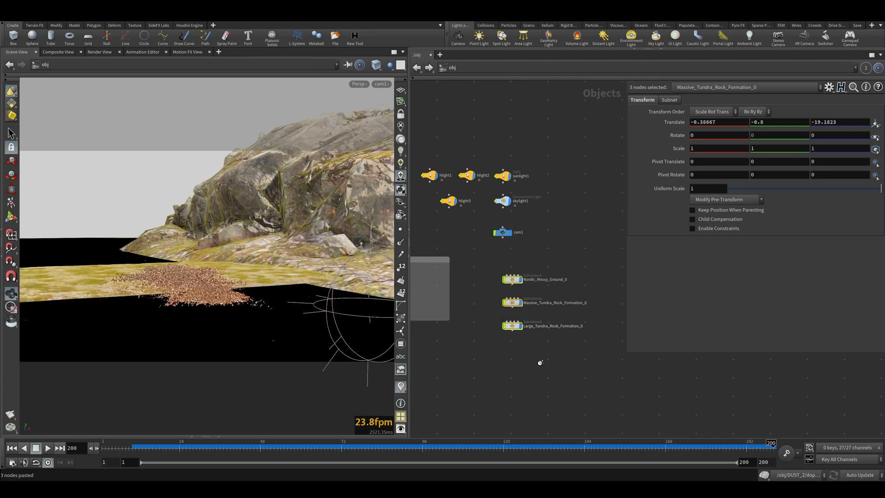
left_click(544, 367)
Step: Lock cam1 to the view, reframe it closer on the dust with the rocks behind, and unlock it
left_click(382, 85)
left_click(407, 129)
left_click(401, 115)
scroll(215, 189, "up", 5)
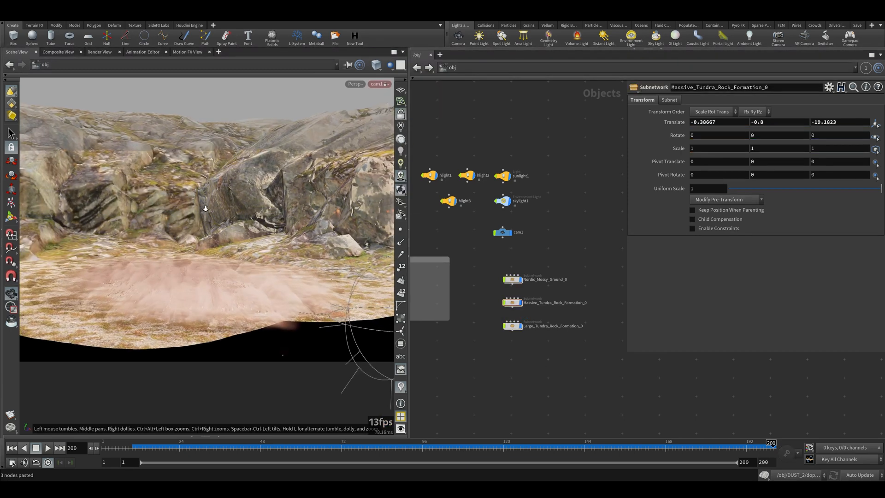
scroll(215, 189, "up", 2)
left_click_drag(215, 189, 193, 217)
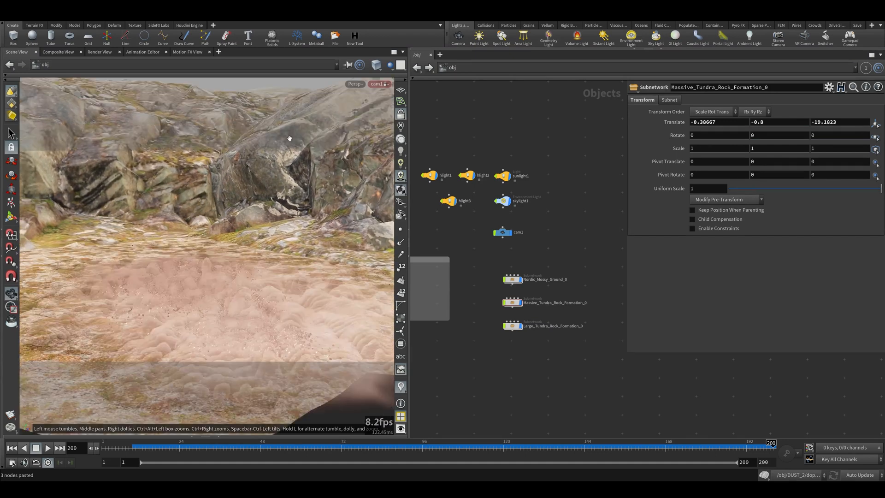
left_click(401, 115)
Step: Scrub the animation to frame 142 and review the FX nodes and environment subnetworks in the object network
middle_click_drag(557, 262, 657, 304)
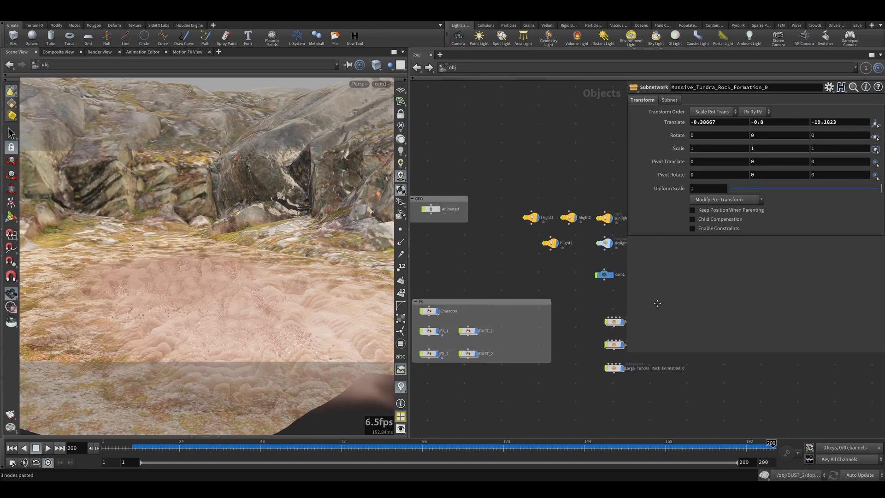
scroll(513, 229, "up", 3)
left_click_drag(558, 288, 453, 220)
left_click_drag(413, 448, 578, 458)
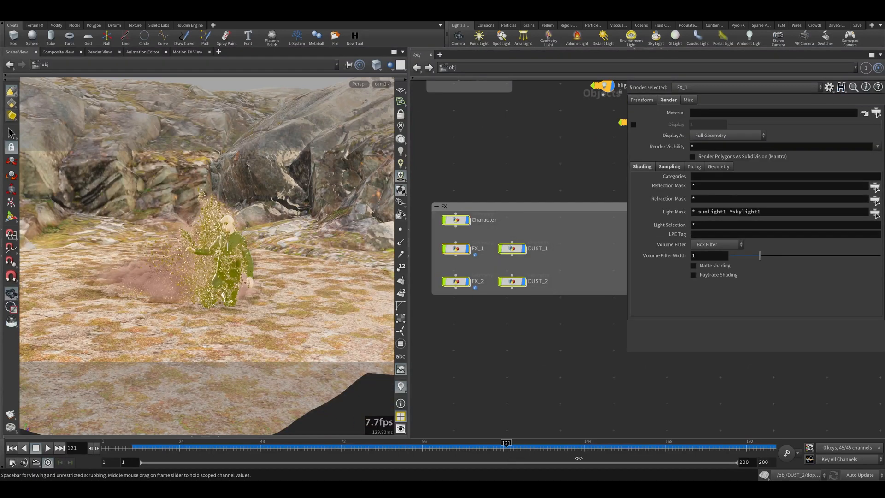
left_click(525, 350)
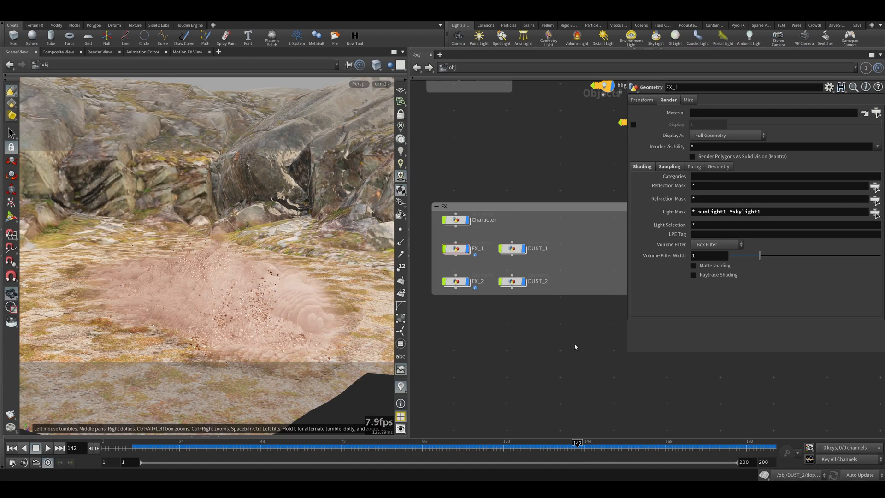
key("h")
left_click_drag(586, 350, 541, 269)
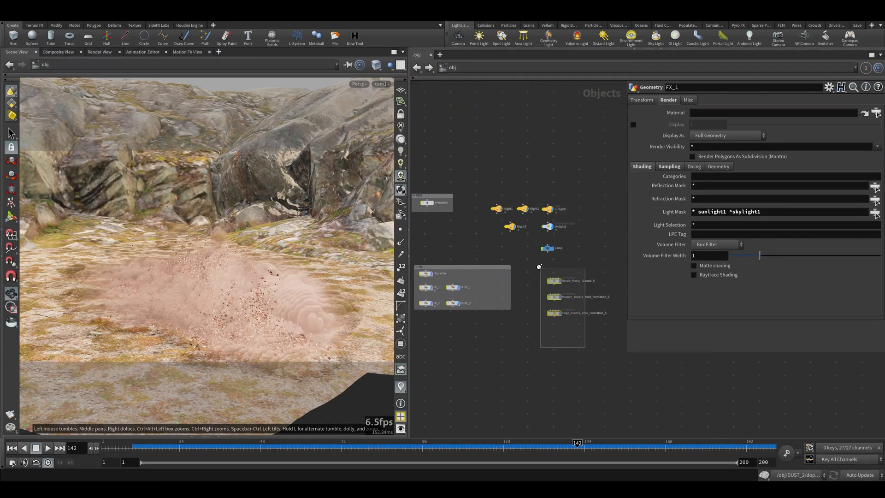
left_click(563, 251)
scroll(480, 295, "up", 3)
middle_click_drag(480, 295, 540, 284)
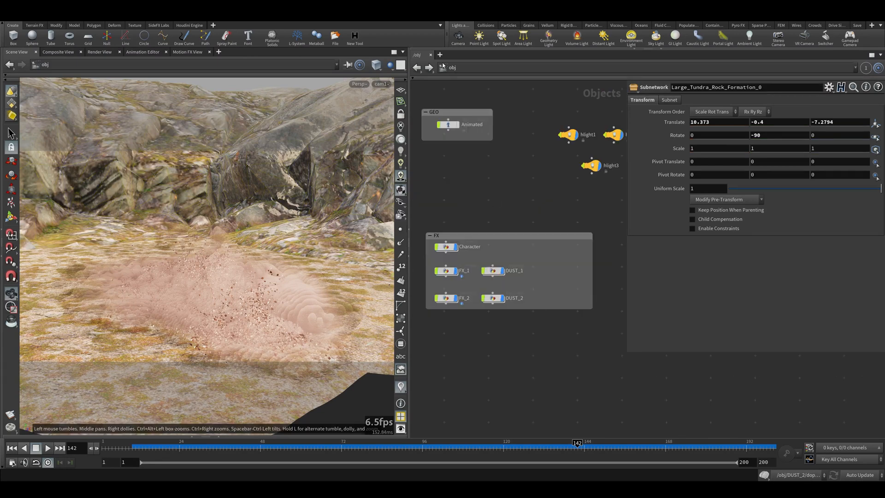
Step: Open a Light Linker pane and unlink DUST_1, DUST_2 and FX_2 from skylight1
left_click(440, 55)
left_click(535, 203)
left_click(420, 118)
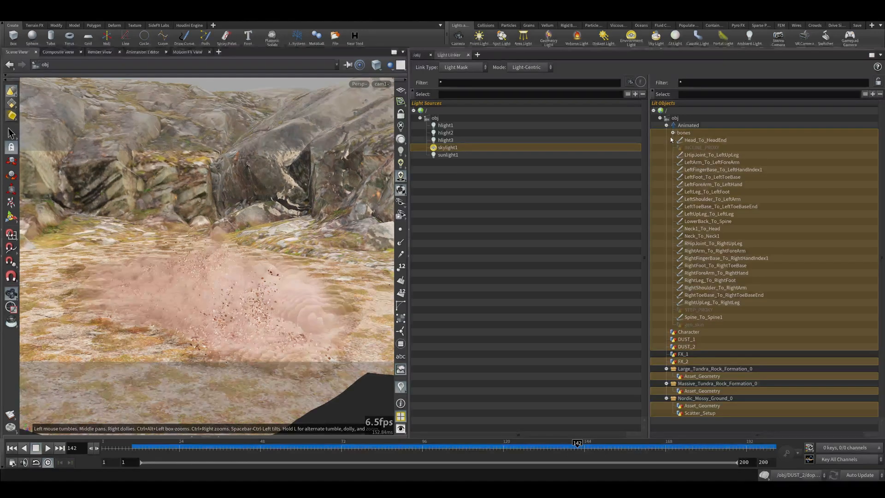
left_click(672, 132)
left_click(667, 199)
left_click(666, 199)
left_click(691, 140)
left_click(694, 147)
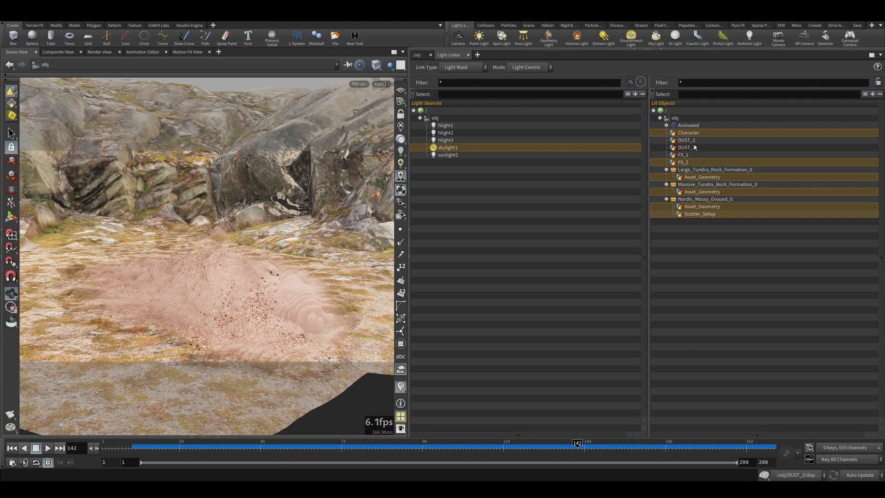
left_click(689, 163)
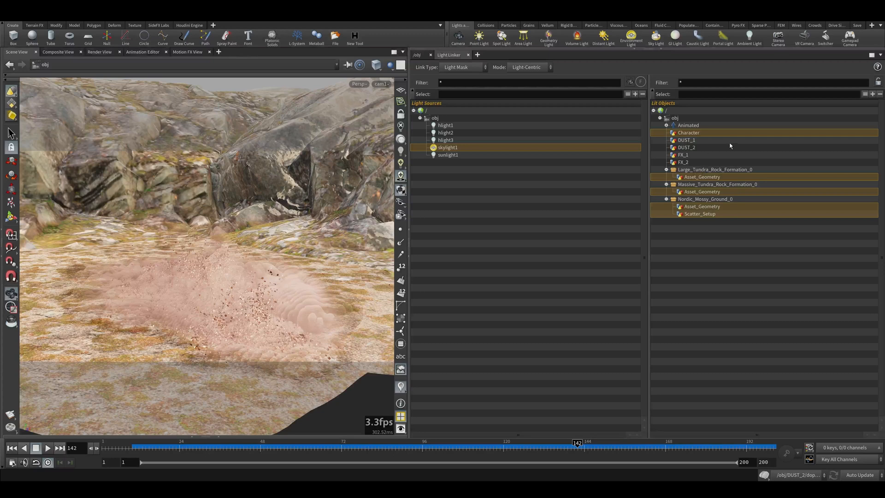
Step: Examine which objects are linked to sunlight1 and return to the object network
left_click(458, 156)
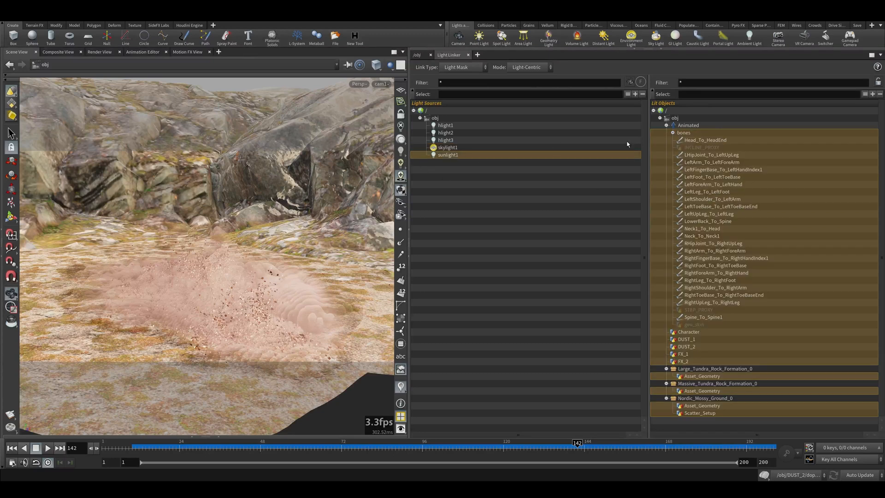
left_click(671, 131)
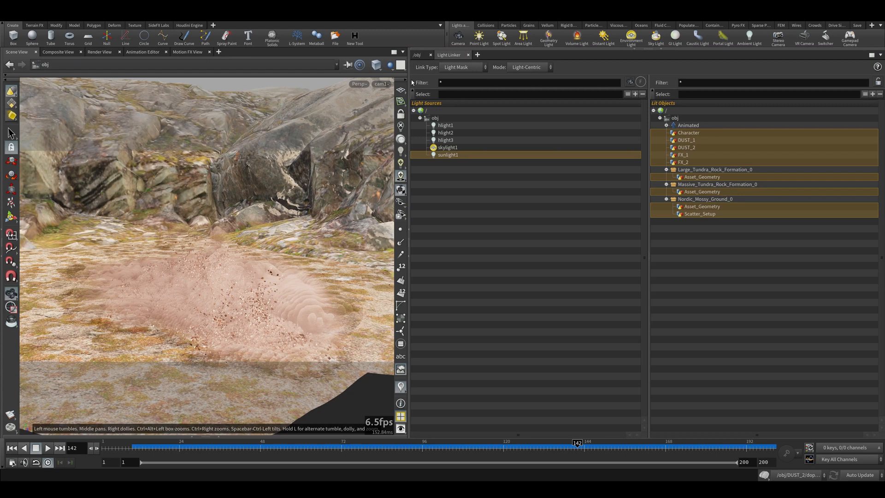
left_click(417, 55)
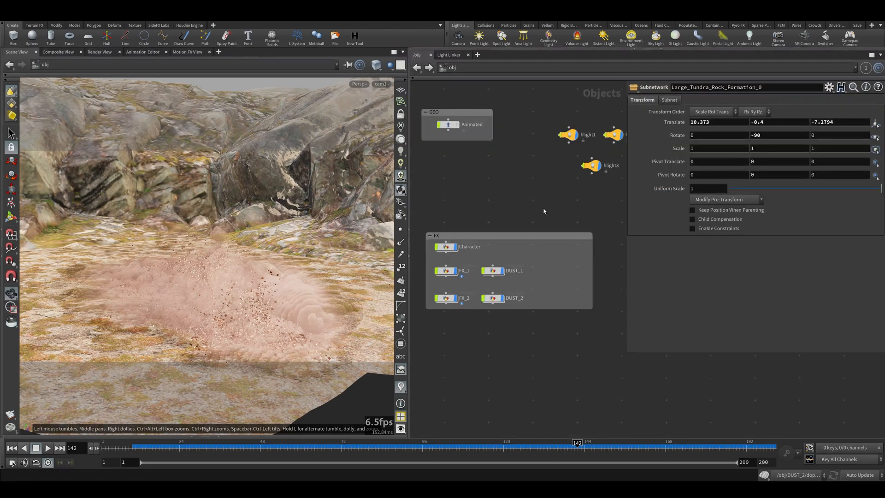
Step: Switch to the out network and add a Mantra render node
left_click(449, 67)
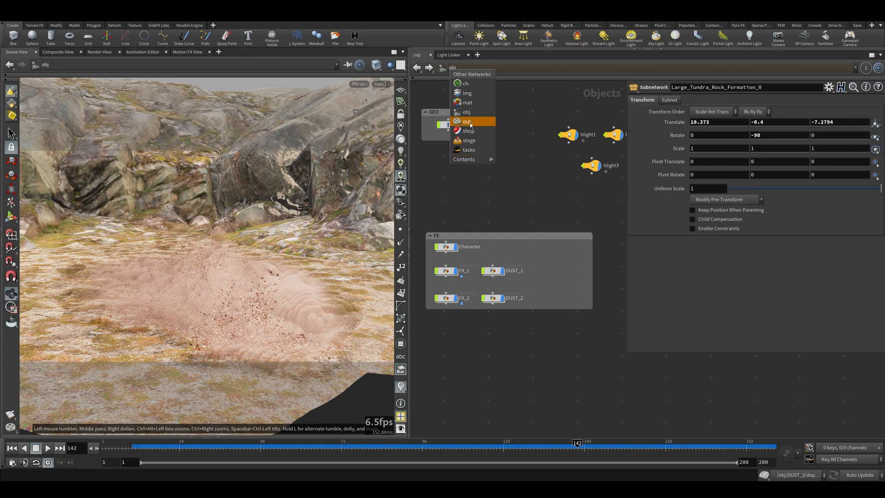
left_click(465, 131)
key("Tab")
type("mantra")
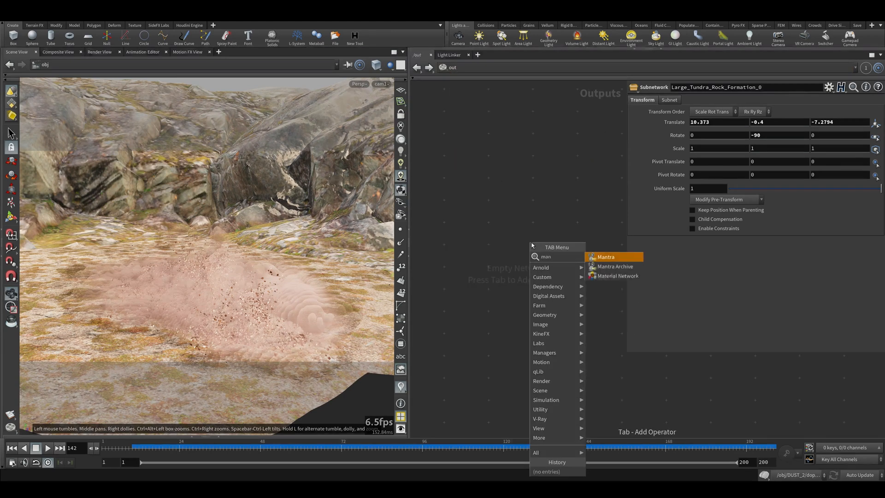
key("Return")
key("Return")
middle_click_drag(581, 186, 556, 191)
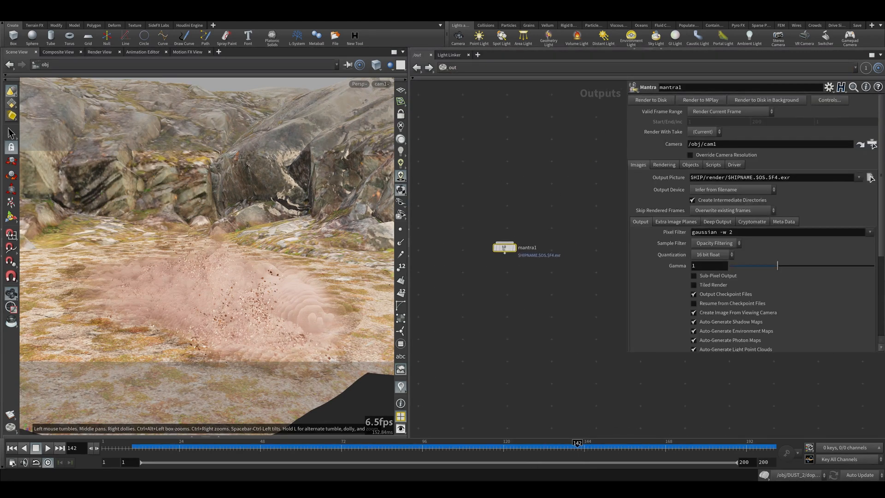
Step: Review the Mantra node's camera, camera resolution override scales and output picture settings
left_click(718, 144)
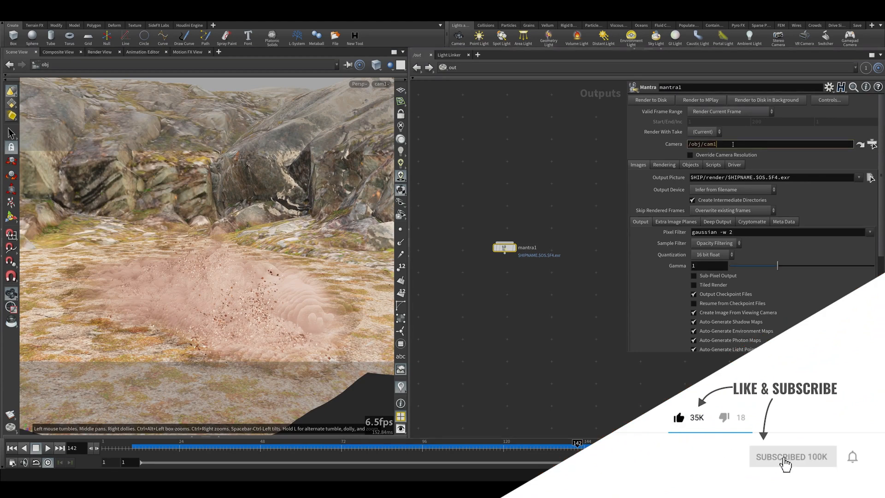
left_click(725, 155)
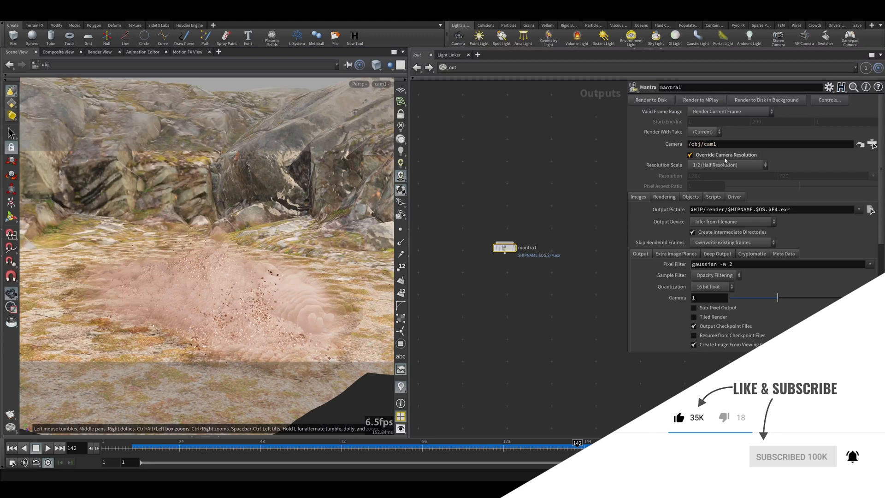
left_click(742, 155)
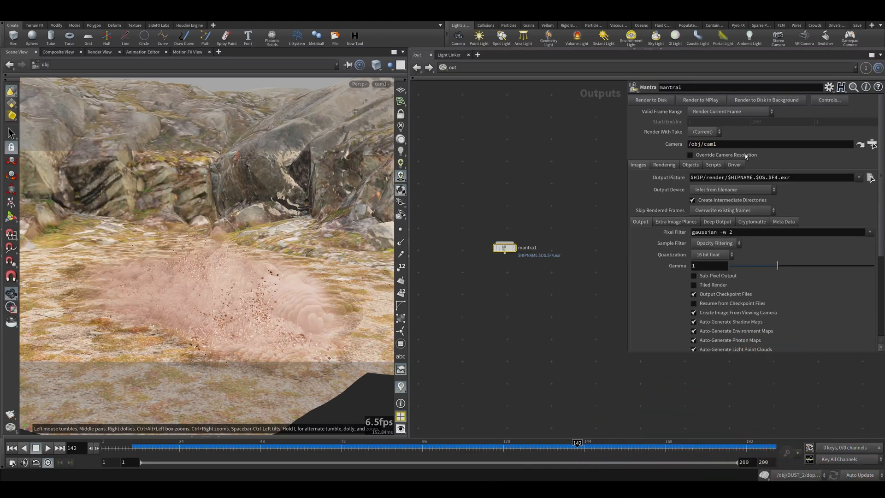
left_click(751, 154)
left_click(727, 165)
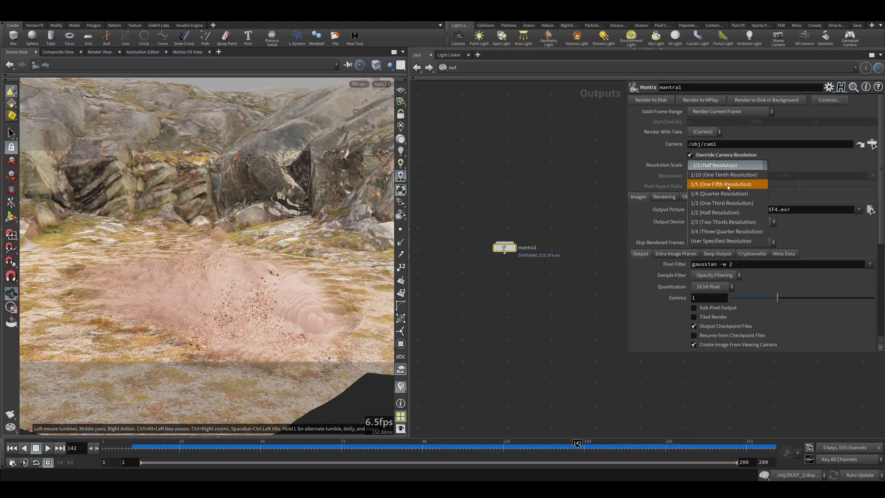
left_click(697, 155)
left_click(679, 179)
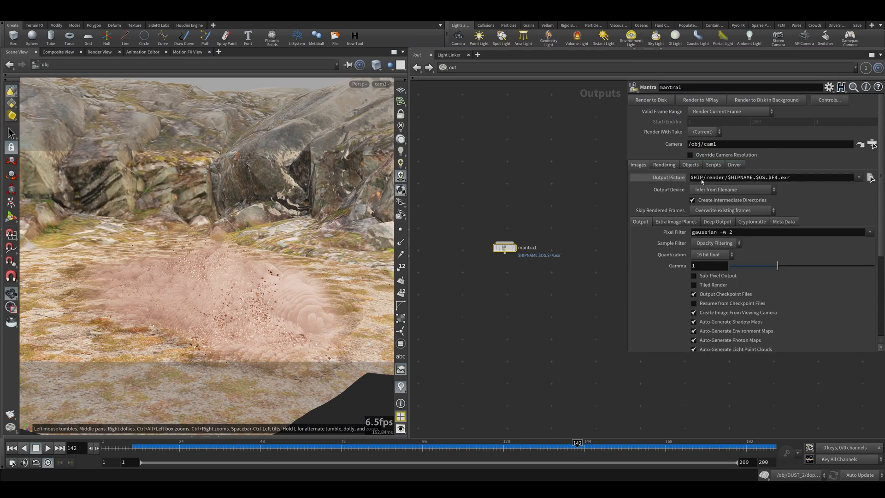
left_click(678, 177)
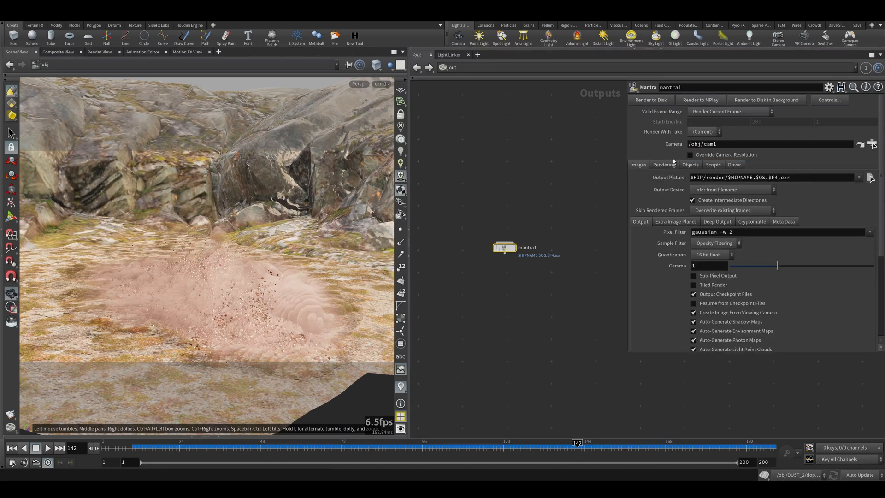
Step: Review the Mantra node's candidate objects and lights against the nodes in the object network
left_click(690, 165)
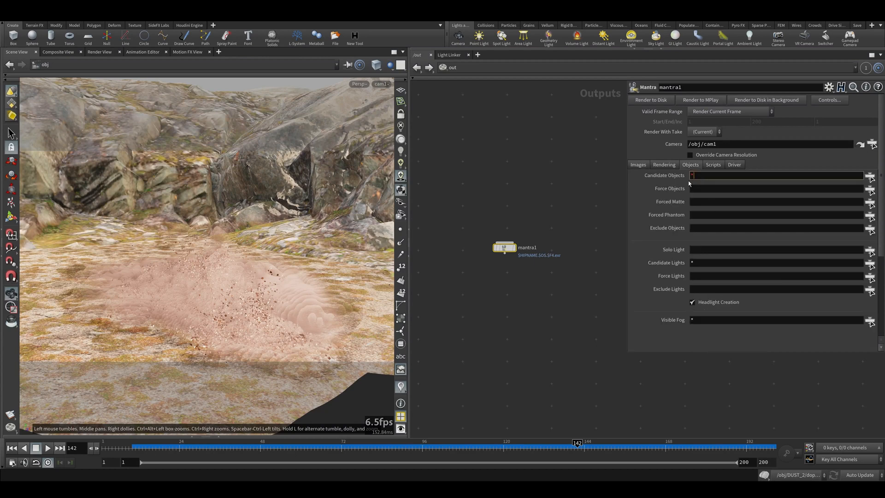
left_click(416, 68)
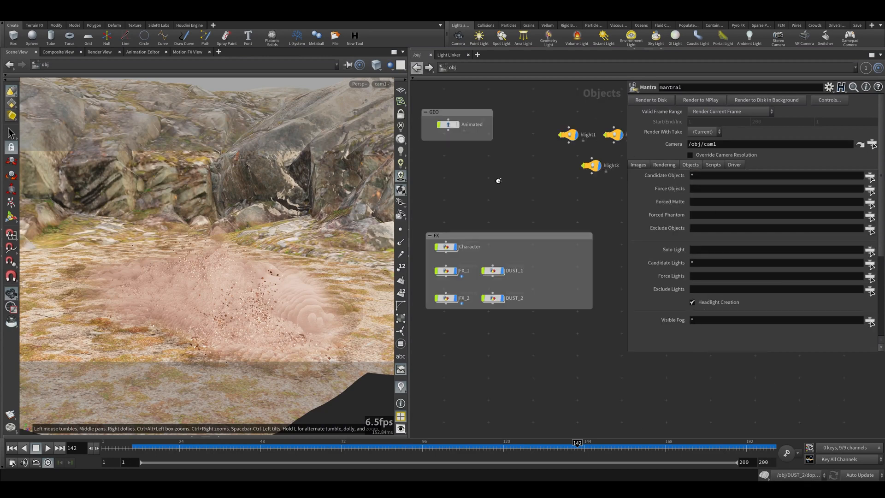
left_click(428, 67)
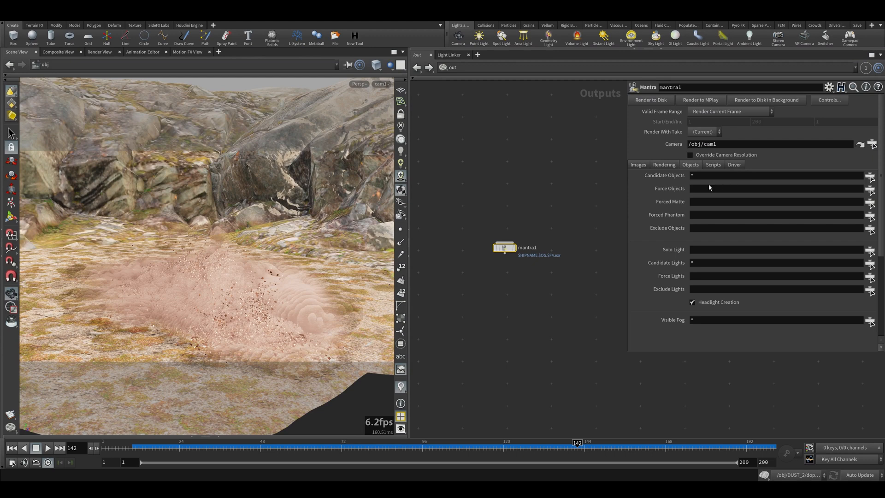
left_click(417, 68)
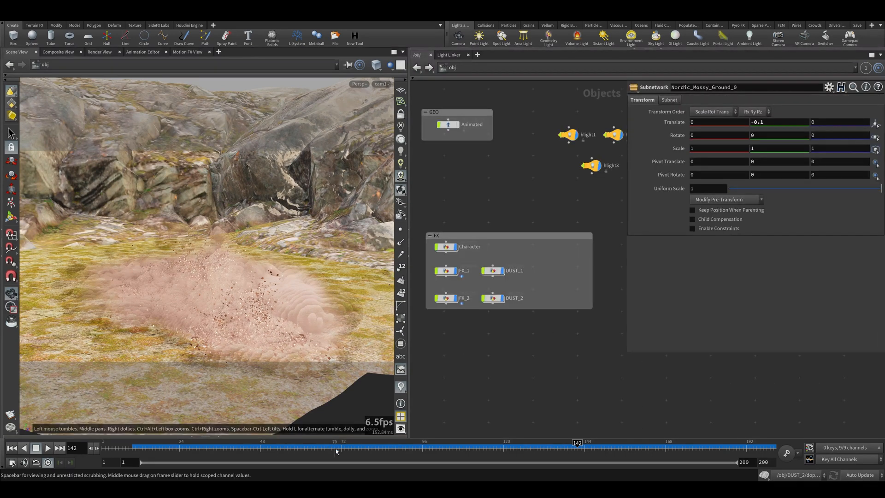
Step: Go to frame 96, select the FX_1, FX_2, DUST_1 and DUST_2 objects and return to the out network
left_click(421, 447)
left_click_drag(517, 251, 439, 306)
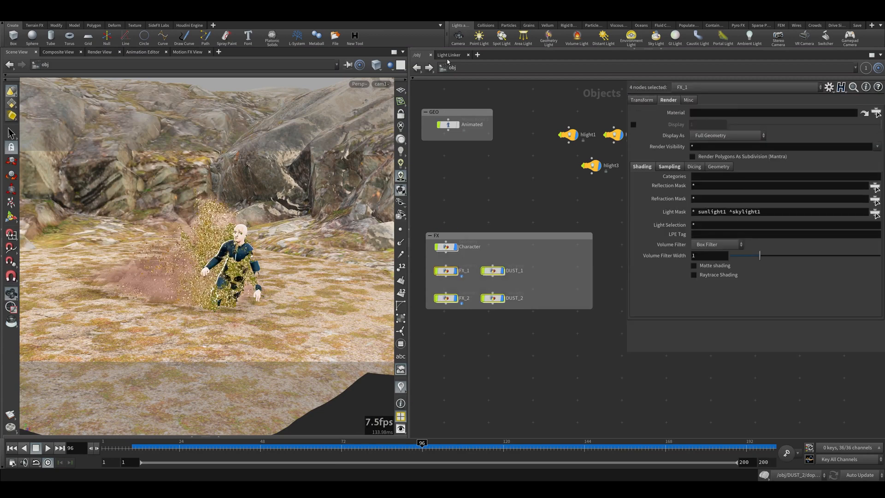
left_click(429, 67)
left_click(700, 188)
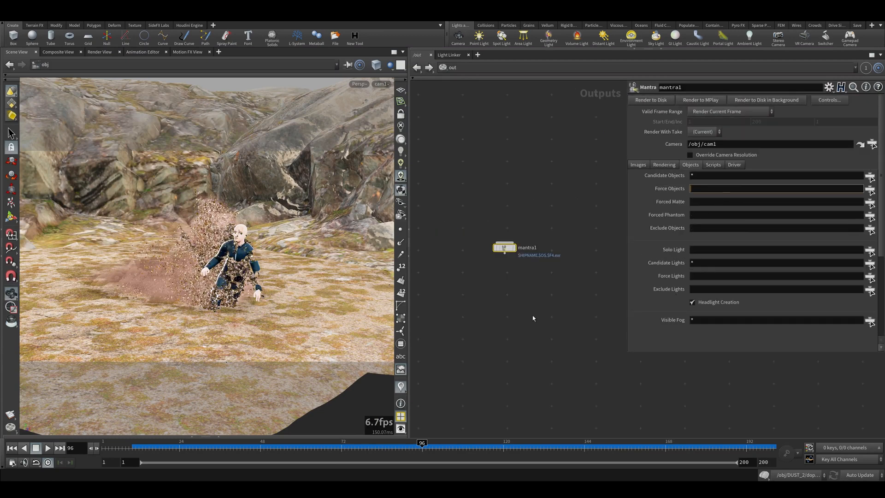
Step: Set the mantra1 node's valid frame range to Render Frame Range
left_click(577, 303)
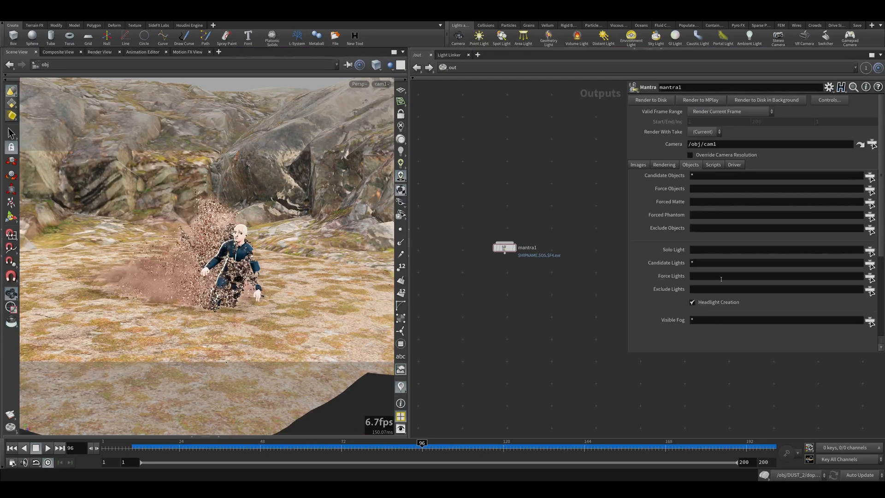
left_click(504, 248)
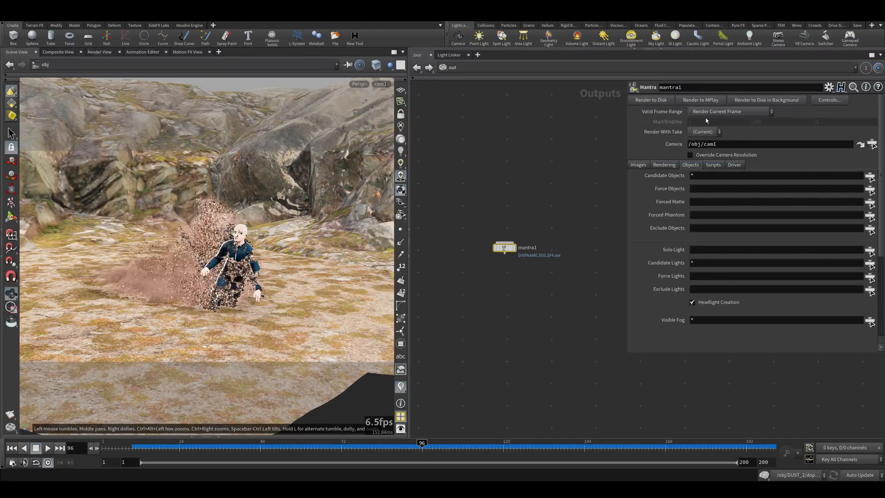
left_click(720, 112)
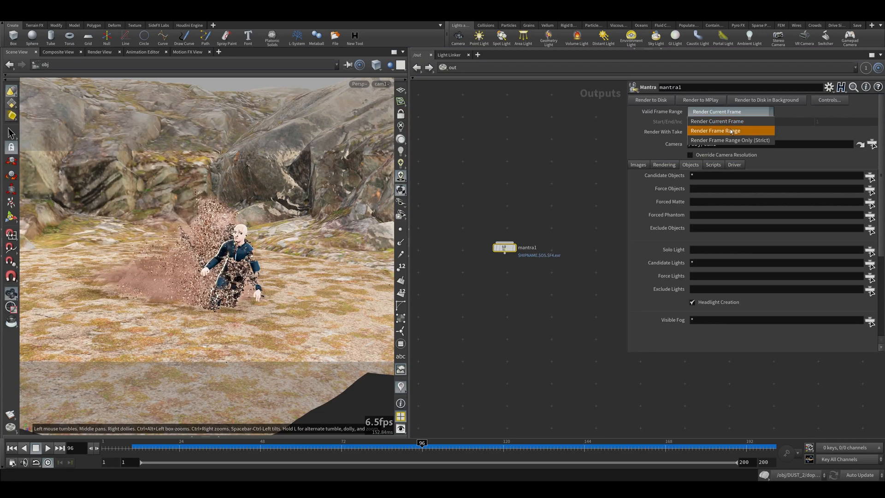
left_click(750, 112)
left_click(751, 112)
left_click(746, 130)
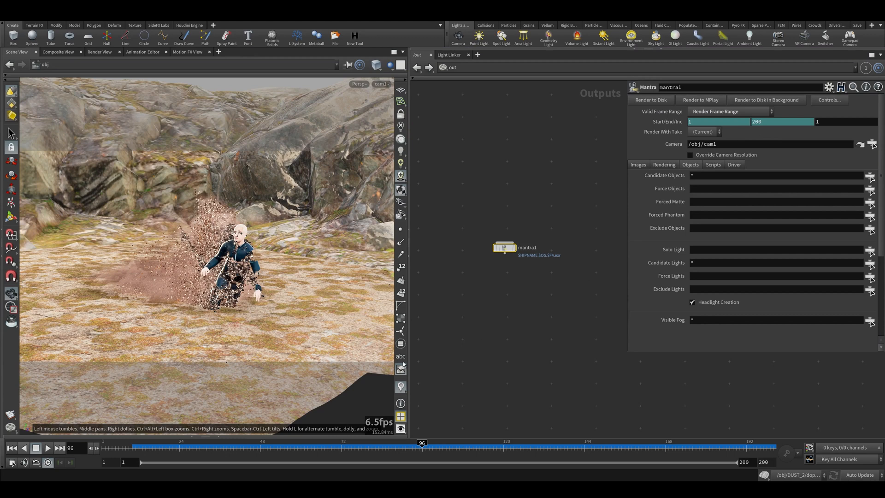
Step: Render the mantra1 output in the Render View through the /obj/cam1 camera
left_click(100, 53)
left_click(168, 66)
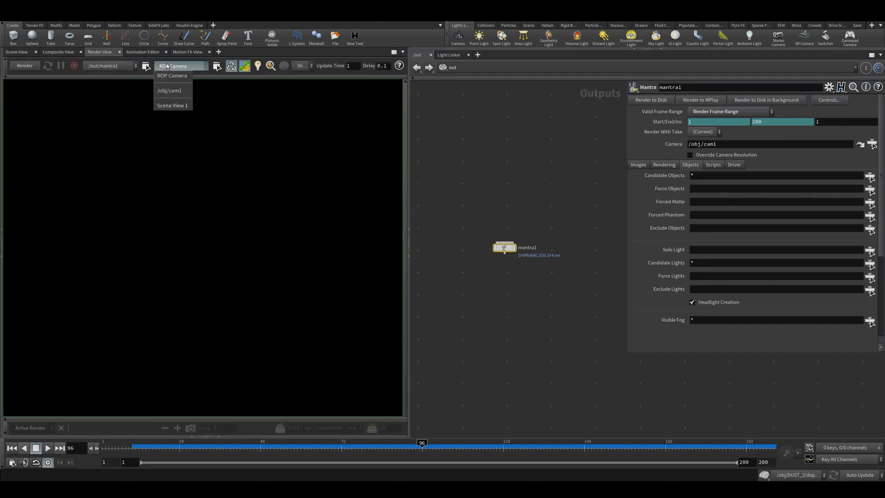
left_click(175, 90)
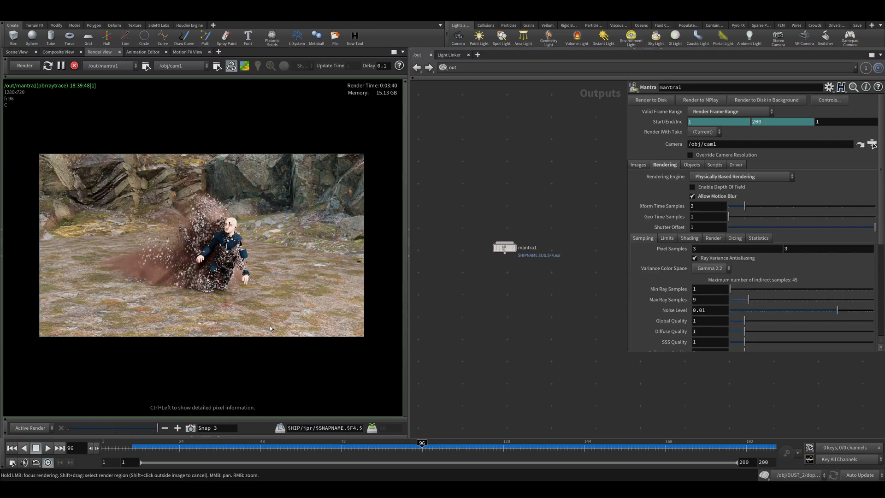
Step: Compare the active Mantra render with the stored snapshots, examining the particles, dust and character up close
left_click_drag(157, 428, 188, 434)
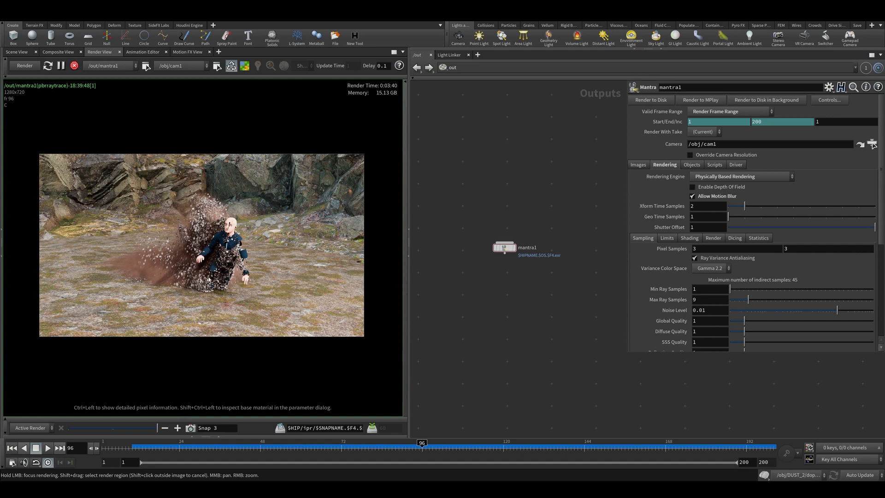
scroll(207, 259, "up", 5)
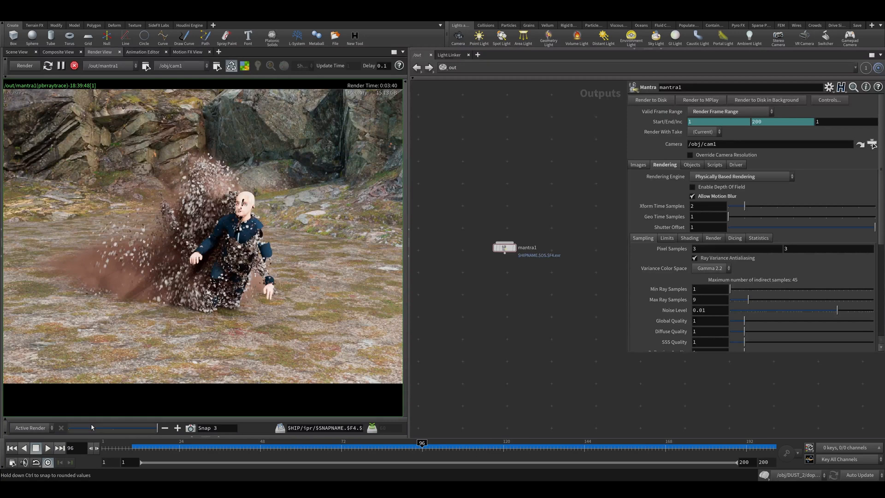
left_click_drag(93, 428, 62, 432)
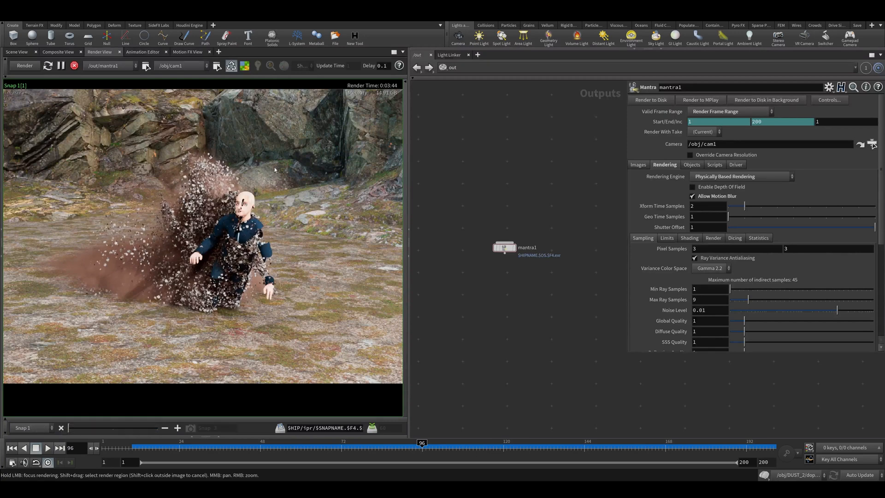
left_click_drag(130, 428, 175, 430)
scroll(197, 351, "down", 1)
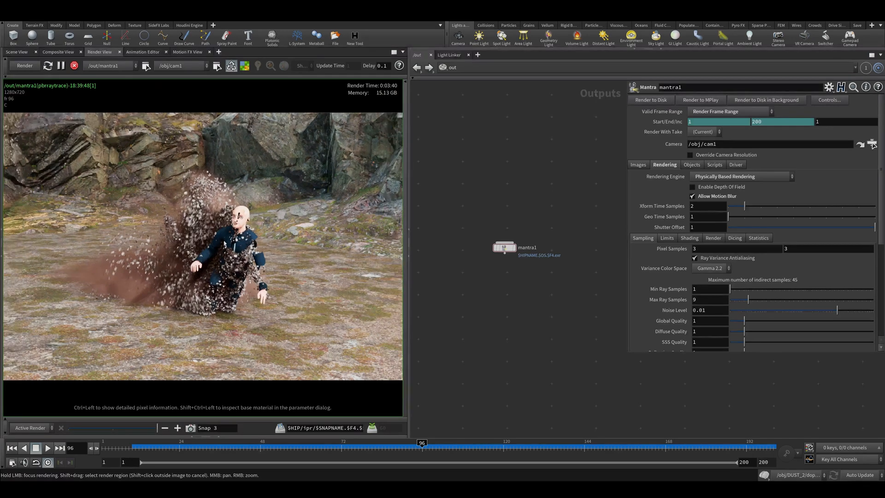
scroll(183, 276, "down", 4)
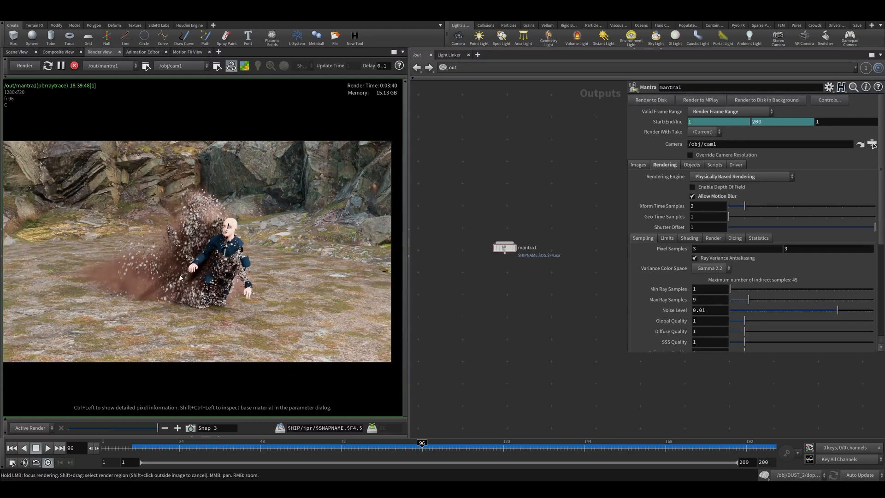
middle_click_drag(183, 276, 189, 276)
scroll(243, 268, "up", 3)
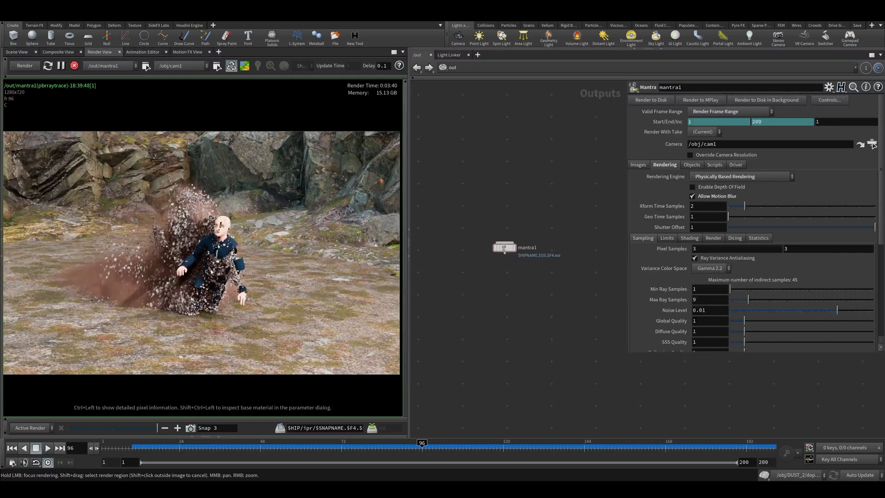
scroll(173, 273, "up", 1)
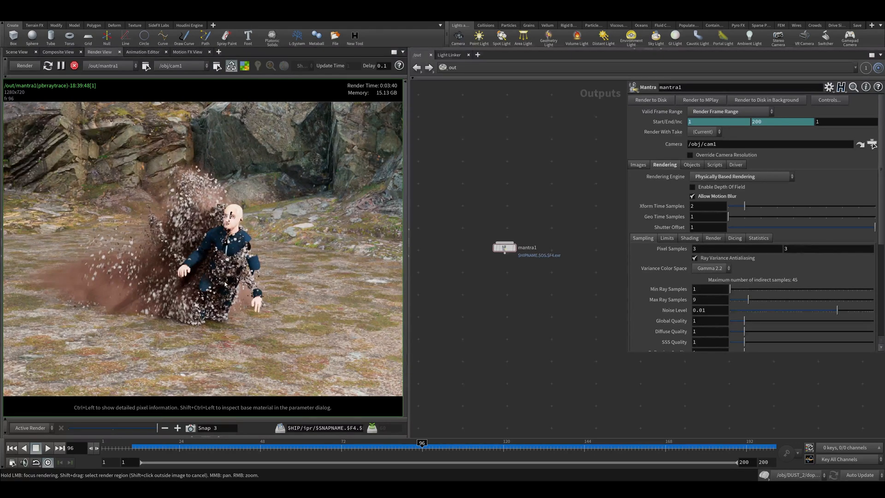
scroll(225, 284, "down", 3)
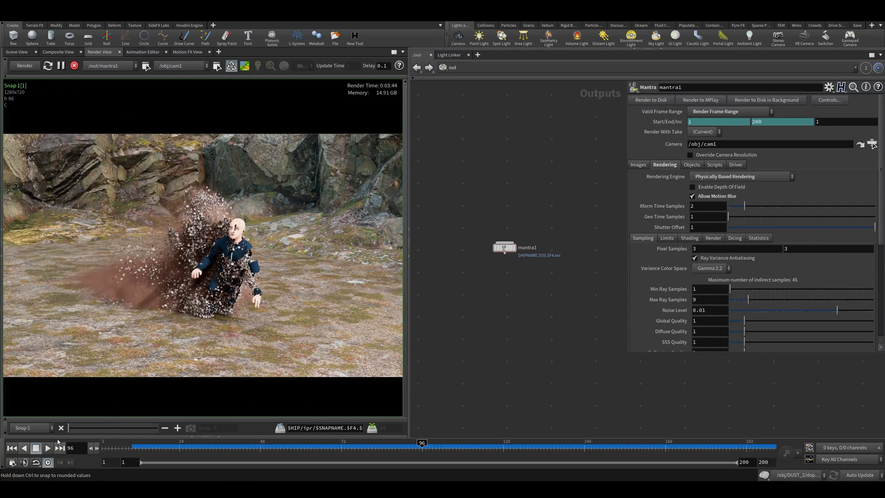
scroll(262, 266, "down", 3)
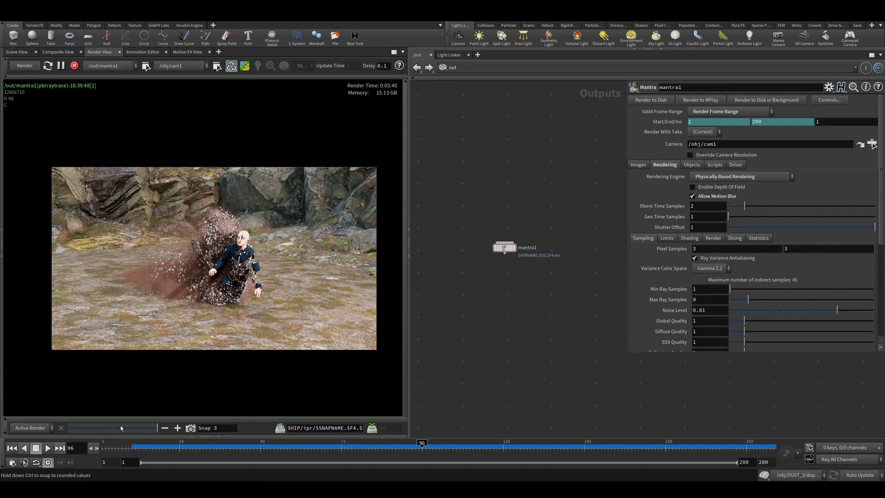
Step: Go back to the scene view and examine the node network inside the FX_1 object
left_click(504, 248)
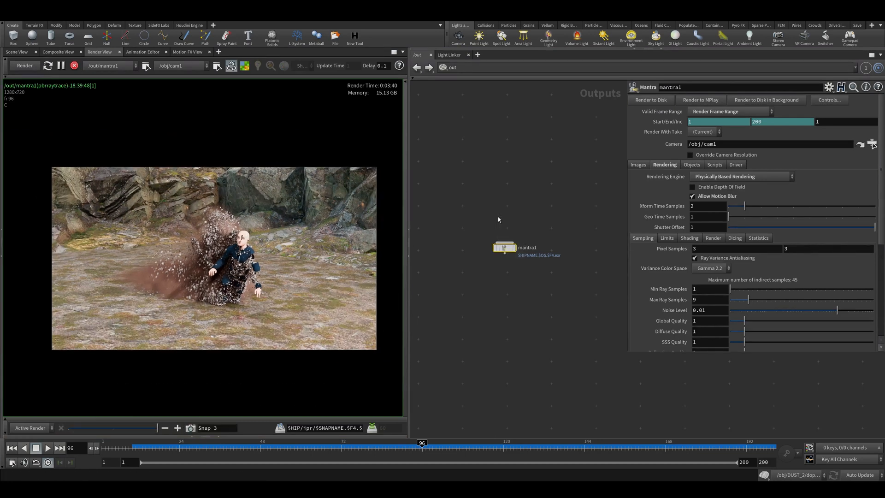
left_click(17, 52)
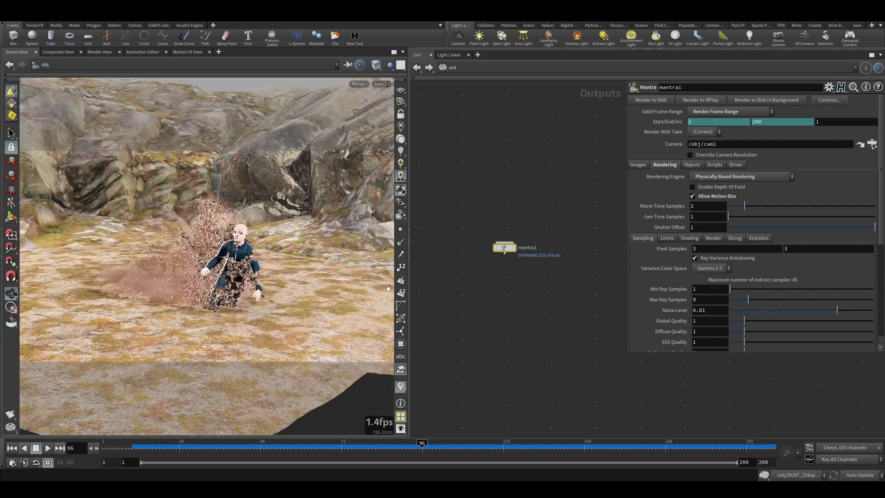
left_click(517, 300)
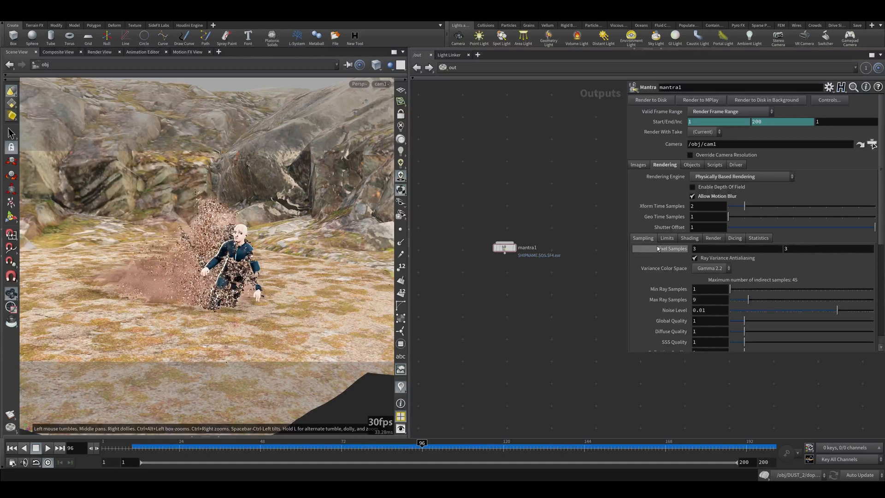
left_click(416, 67)
scroll(494, 219, "down", 1)
scroll(465, 264, "up", 3)
double_click(450, 258)
scroll(527, 286, "down", 3)
scroll(528, 288, "down", 2)
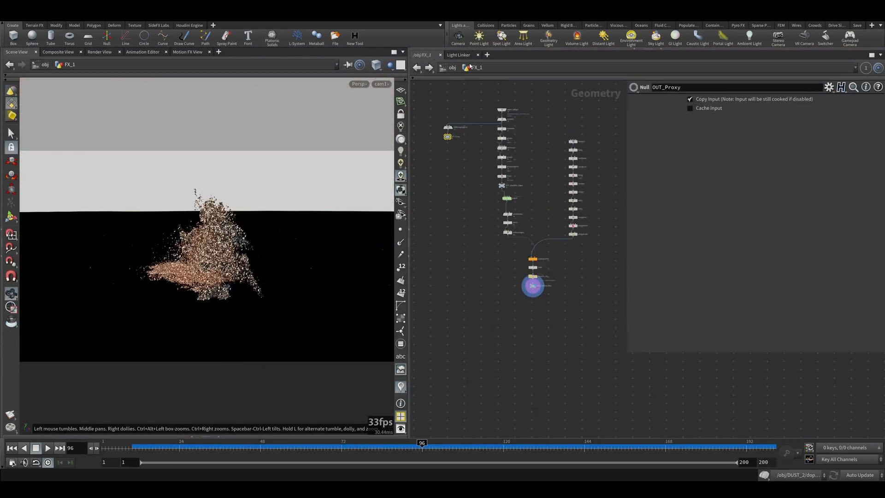
Step: Inspect the node network inside FX_2, then return to the object level and show all scene nodes
left_click(452, 67)
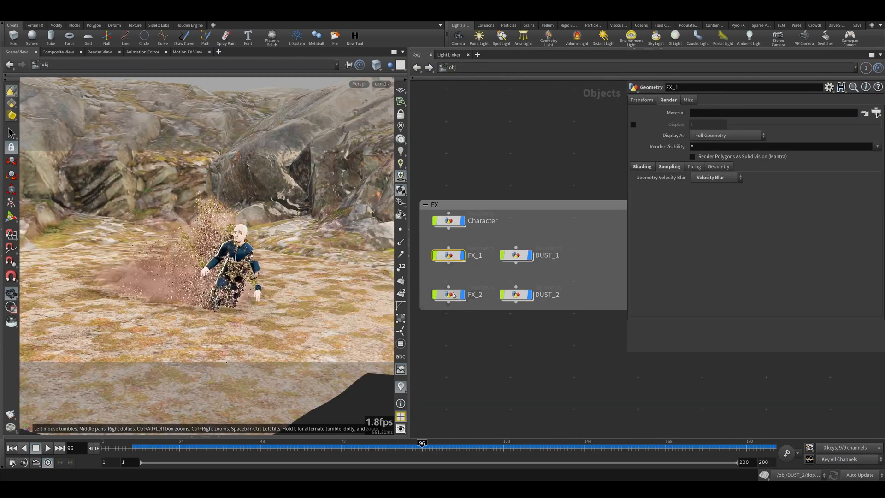
double_click(453, 294)
scroll(490, 276, "down", 5)
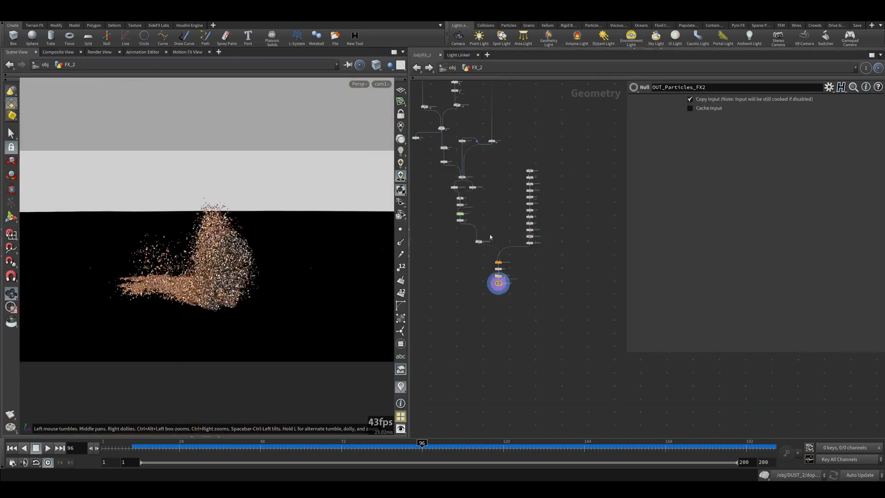
left_click(452, 67)
left_click(521, 259)
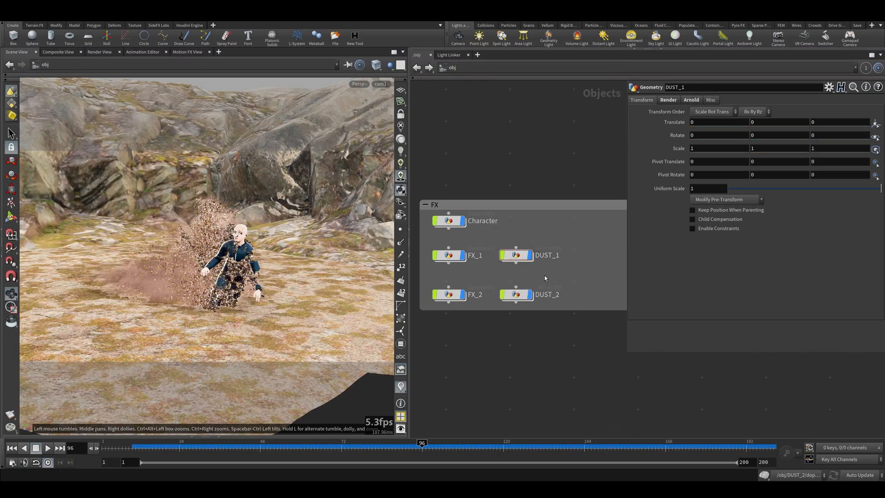
key("h")
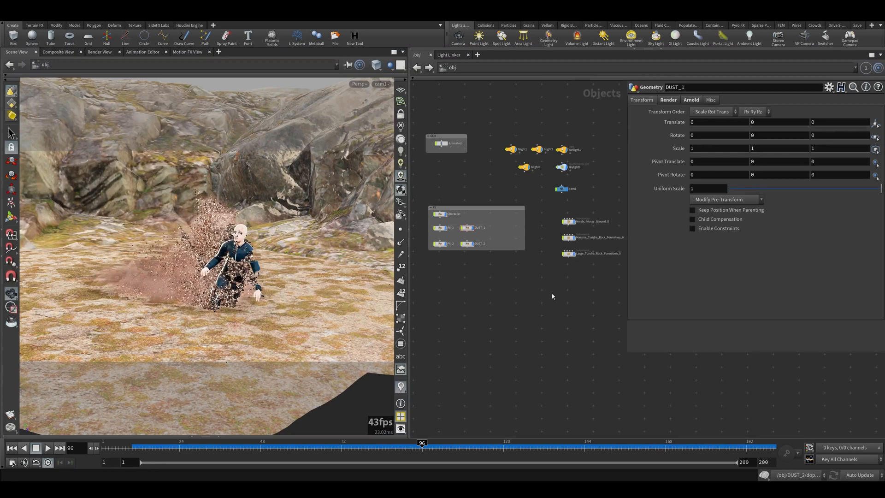
Step: Switch to djv_view and scrub through the finished Disintegration.mp4 video
key("alt+Tab")
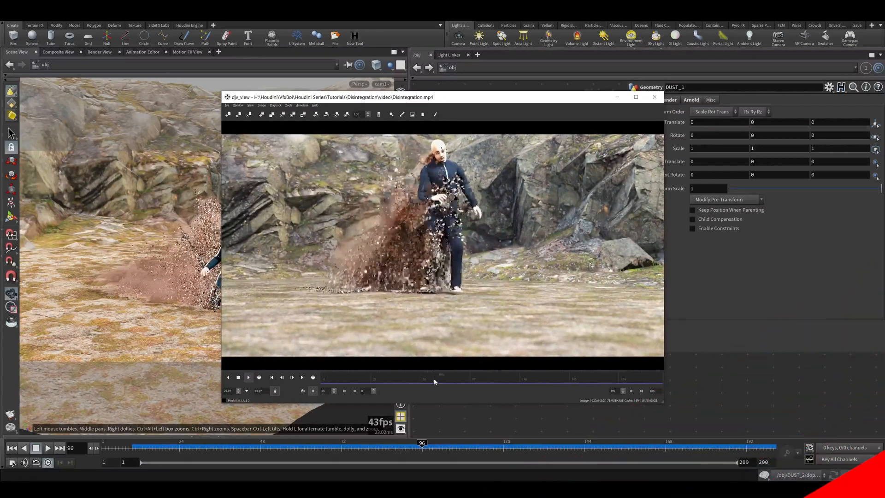
left_click_drag(434, 381, 457, 383)
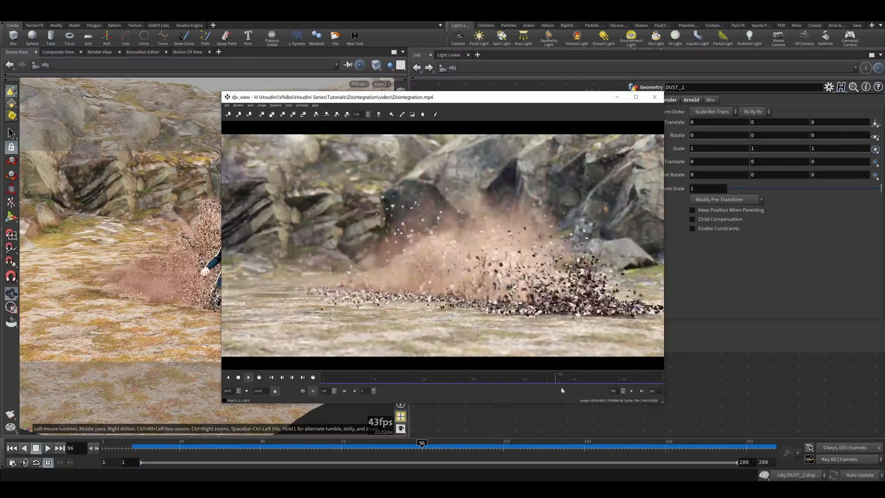
mouse_move(561, 388)
left_mouse_down()
mouse_move(370, 383)
mouse_move(570, 395)
mouse_move(432, 376)
mouse_move(496, 377)
mouse_move(373, 375)
mouse_move(572, 378)
left_mouse_up()
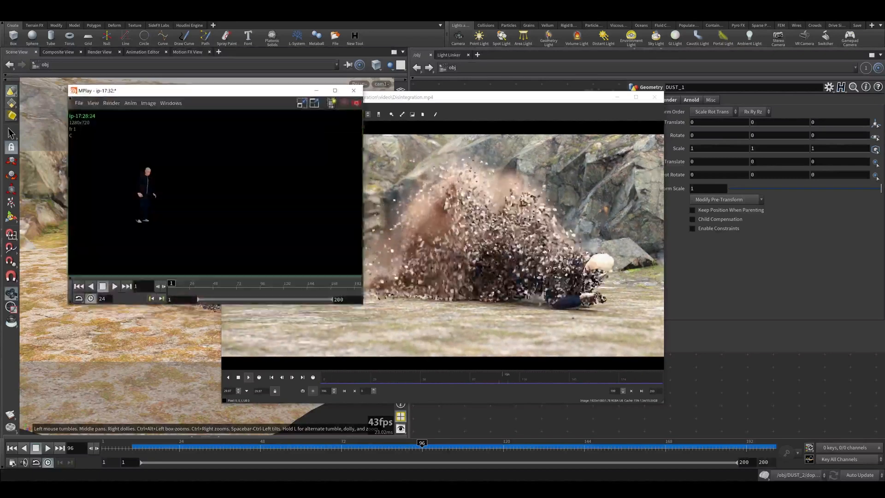
Step: Switch to MPlay, play and scrub the rendered character and dust sequence, and return to the djv_view video
key("alt+Tab")
left_click(115, 286)
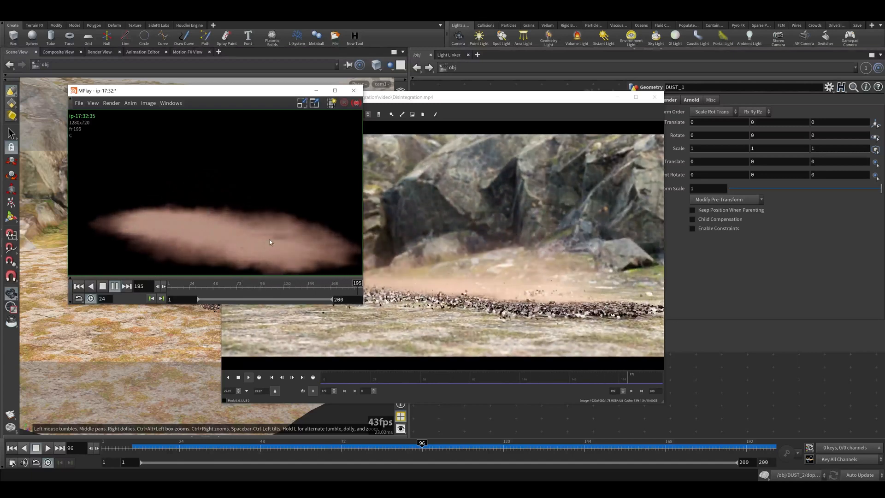
left_click_drag(214, 295, 365, 306)
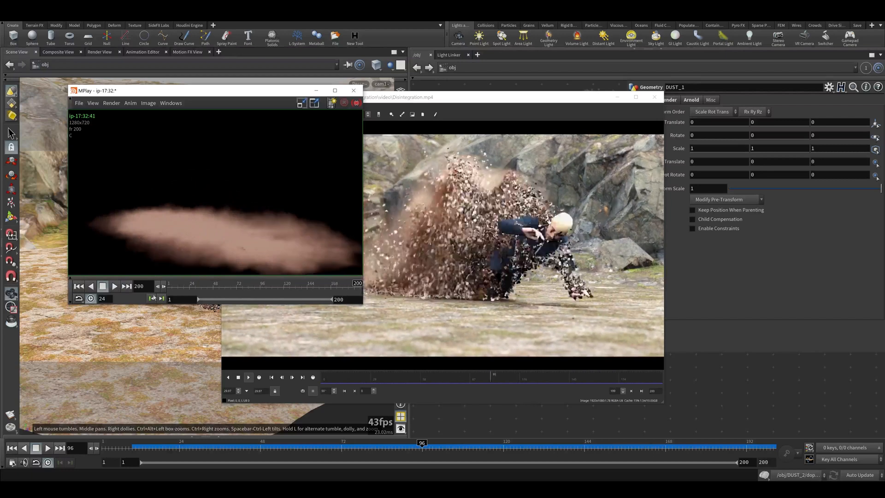
left_click(115, 286)
left_click_drag(259, 289, 296, 287)
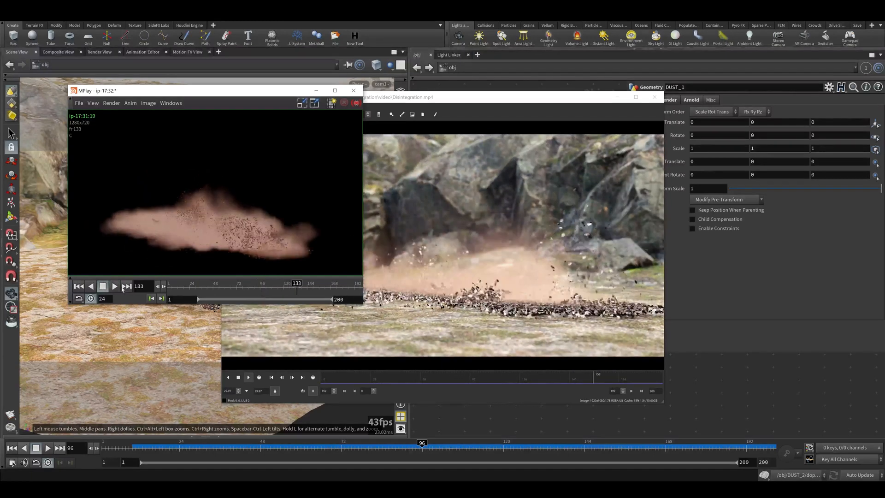
left_click(114, 286)
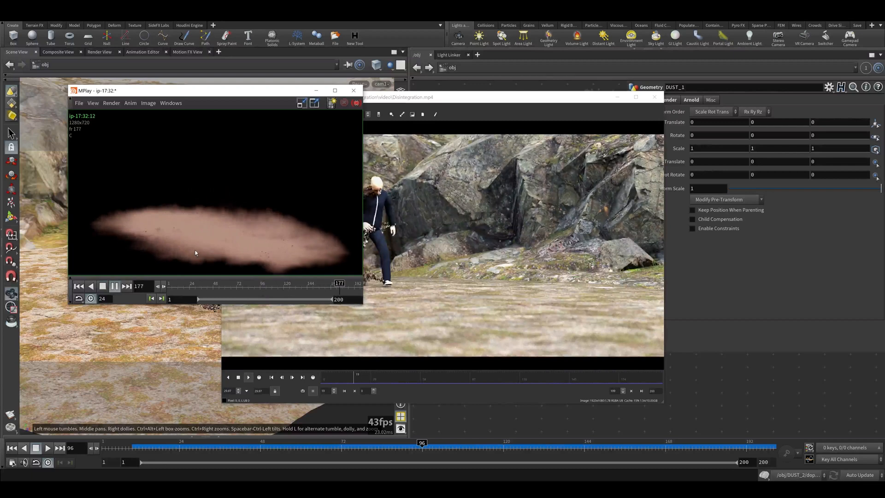
left_click(119, 290)
left_click(481, 312)
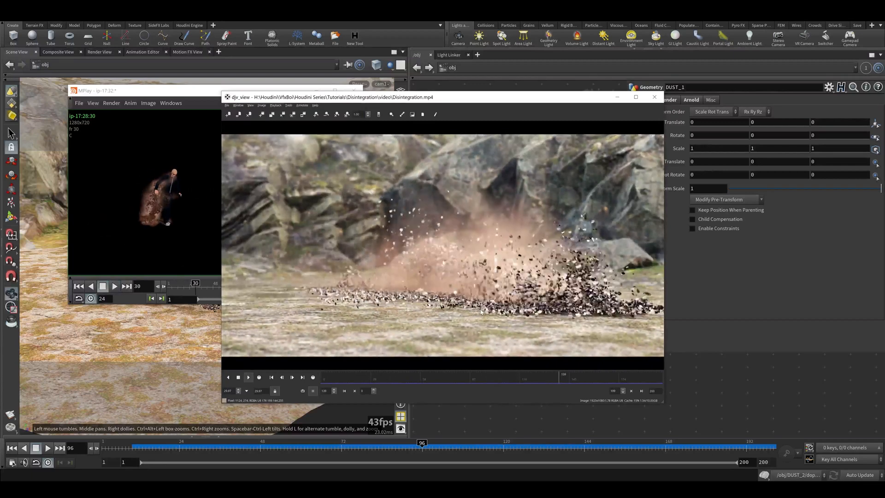